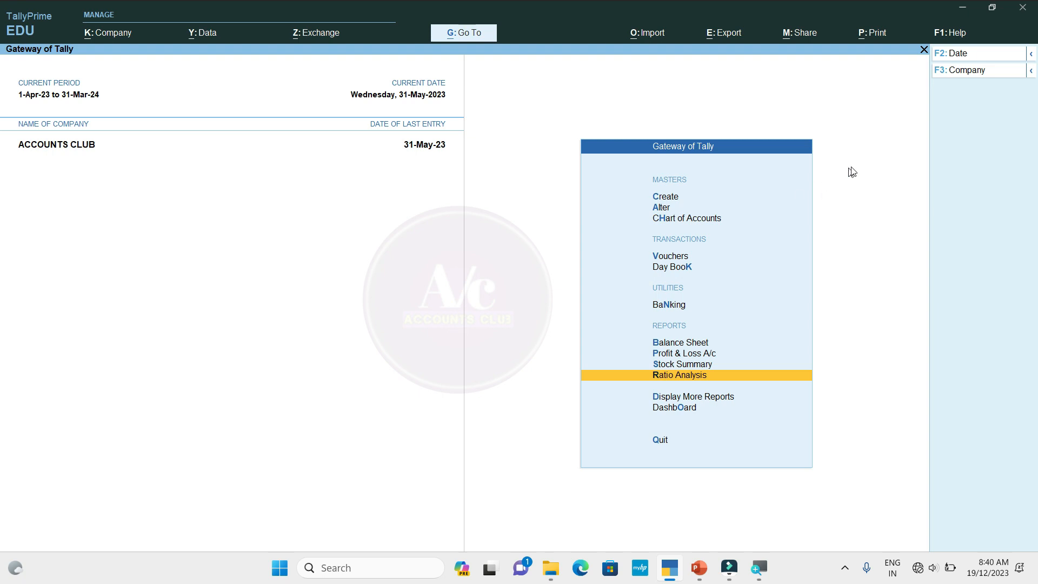
# Examine the company management commands, including Create, Change, Select, Shut, Features, Security and TallyVault
pyautogui.click(1032, 71)
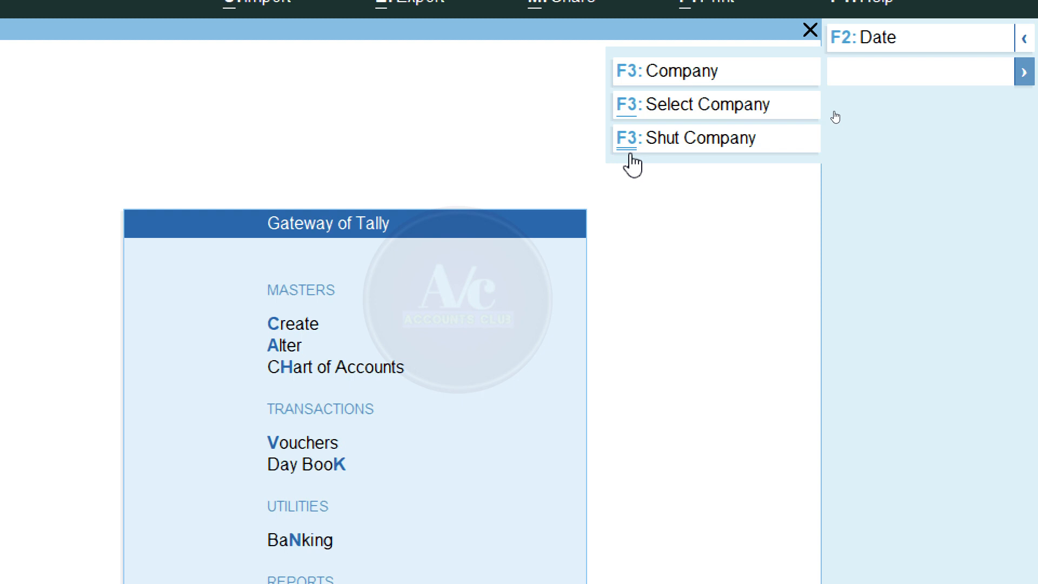
pyautogui.press('Escape')
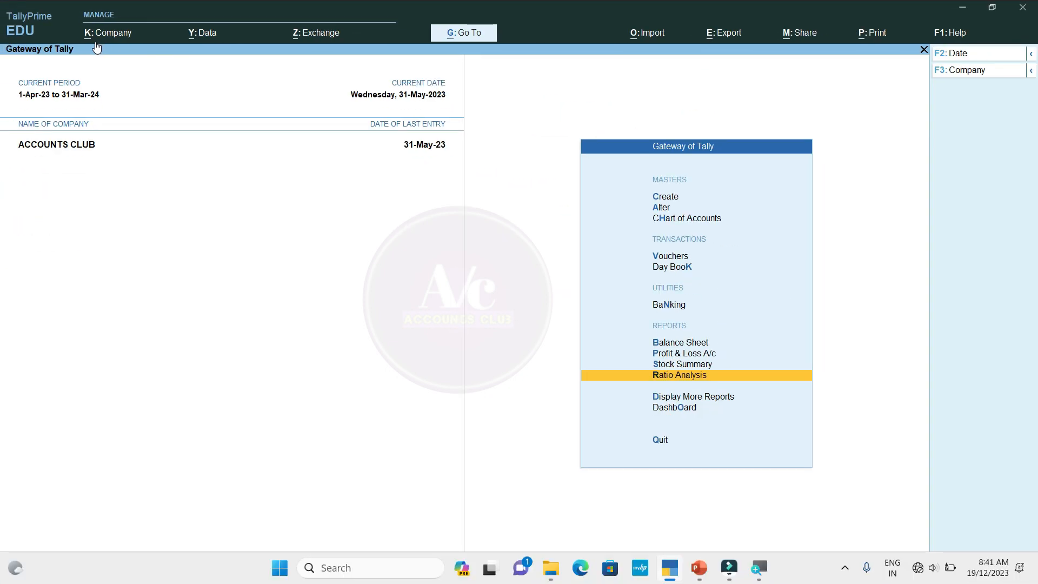
pyautogui.press('alt')
pyautogui.hotkey('alt', 'k')
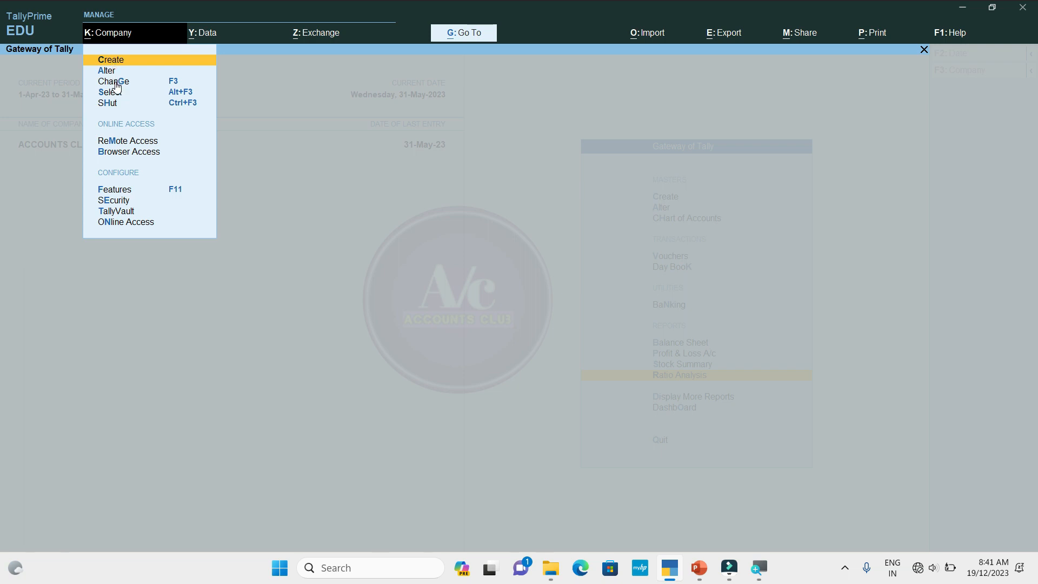
pyautogui.press('Down')
pyautogui.press('Down')
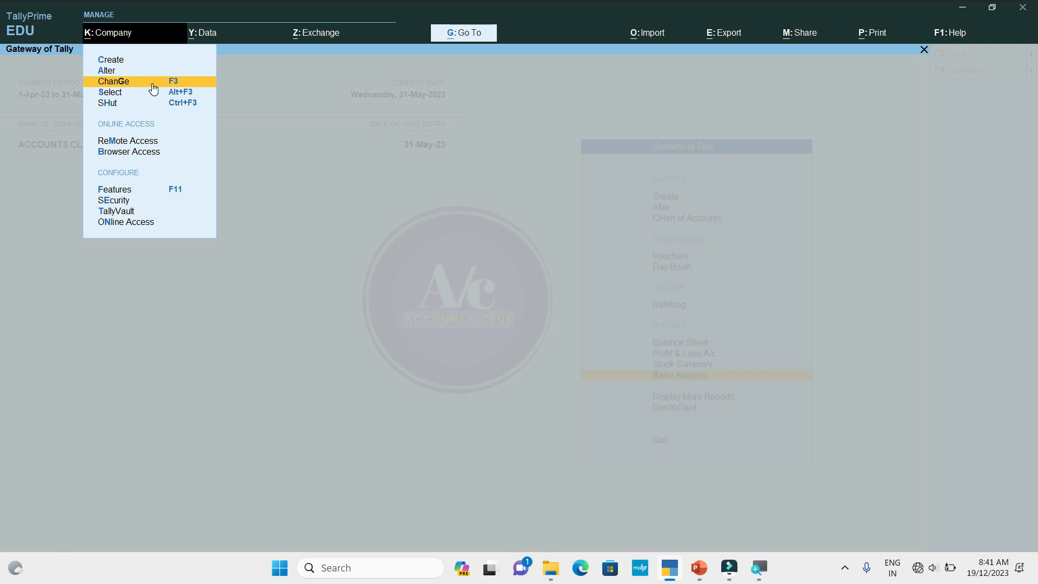
pyautogui.press('Down')
pyautogui.press('Down')
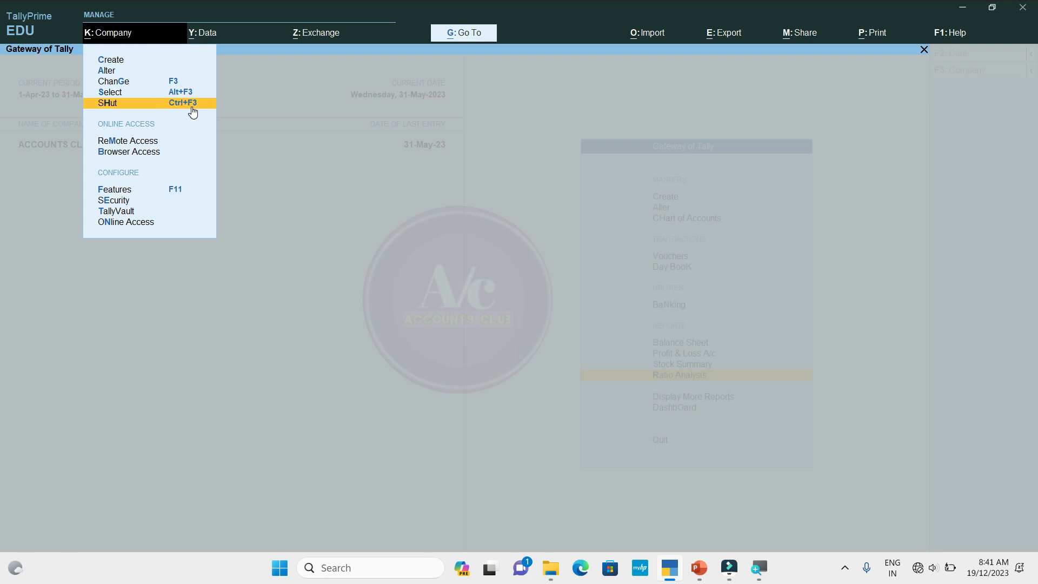
pyautogui.press('Down')
pyautogui.press('Down')
pyautogui.press('Down')
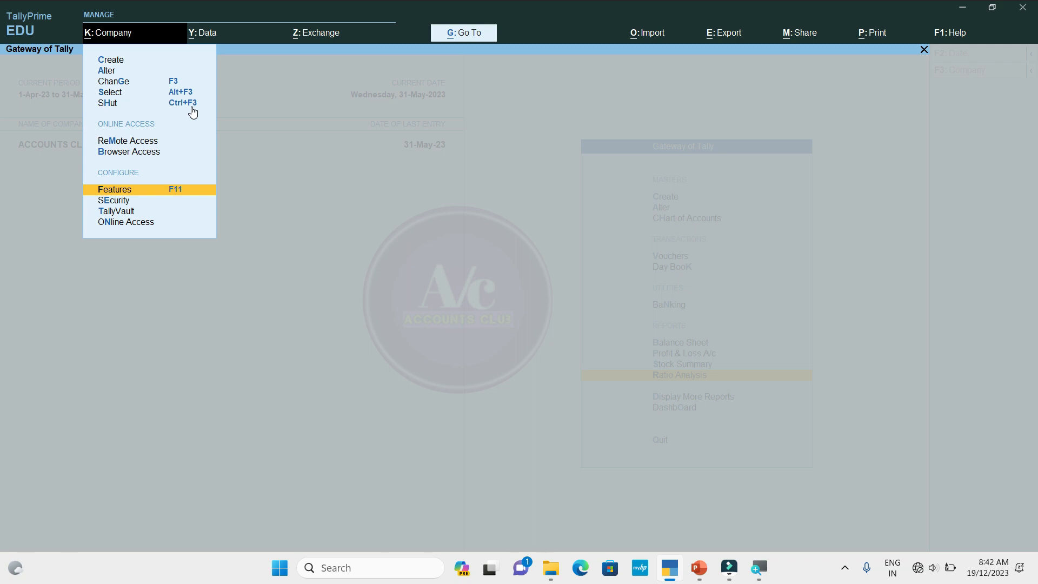
pyautogui.press('Down')
pyautogui.press('Down')
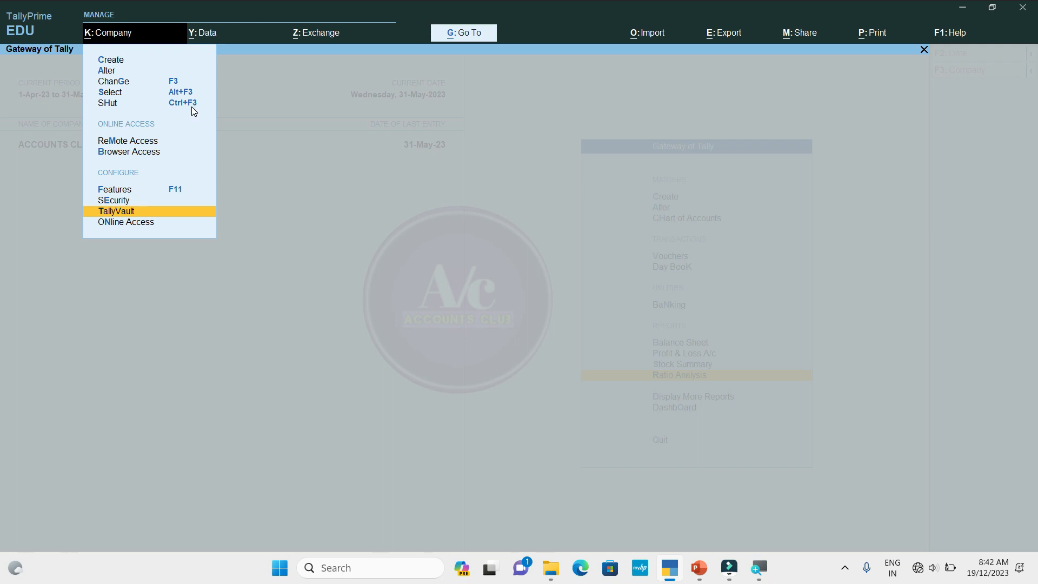
# Examine the company data commands such as Backup, Restore, Split and Data Path, plus the data exchange and import options
pyautogui.press('Right')
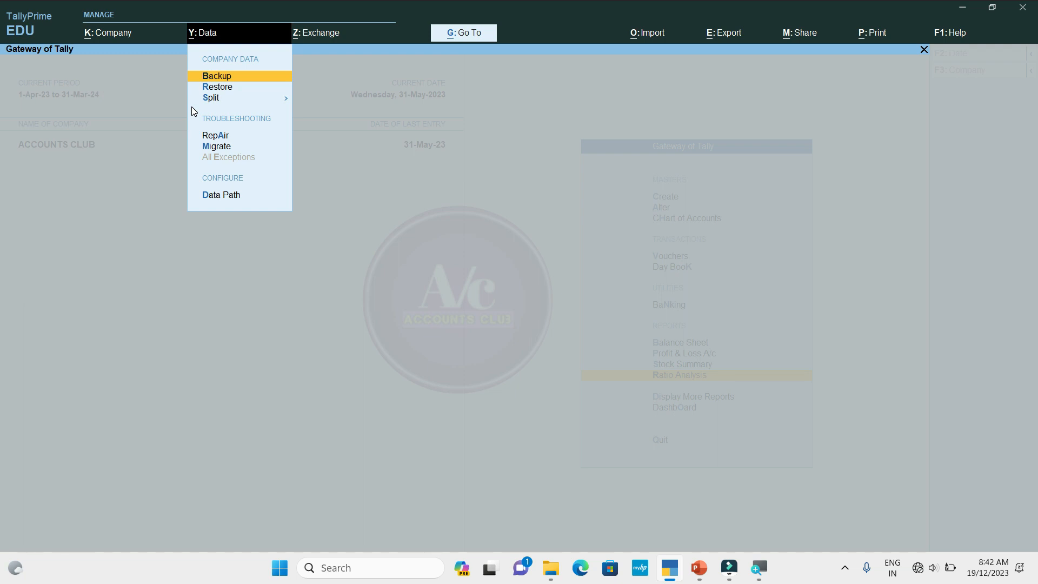
pyautogui.press('Down')
pyautogui.press('Down')
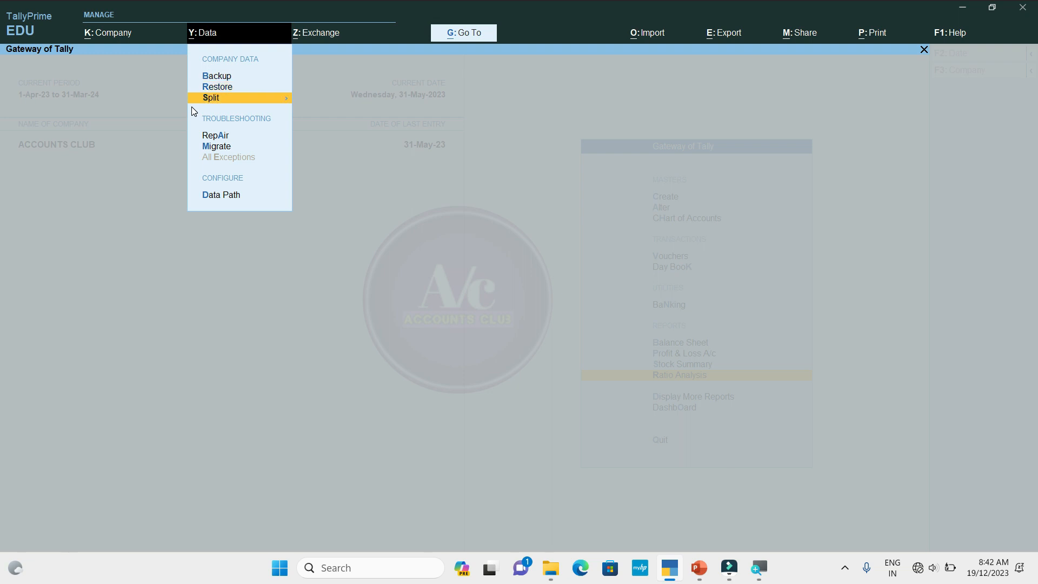
pyautogui.press('Down')
pyautogui.press('Down')
pyautogui.press('Down')
pyautogui.press('Down')
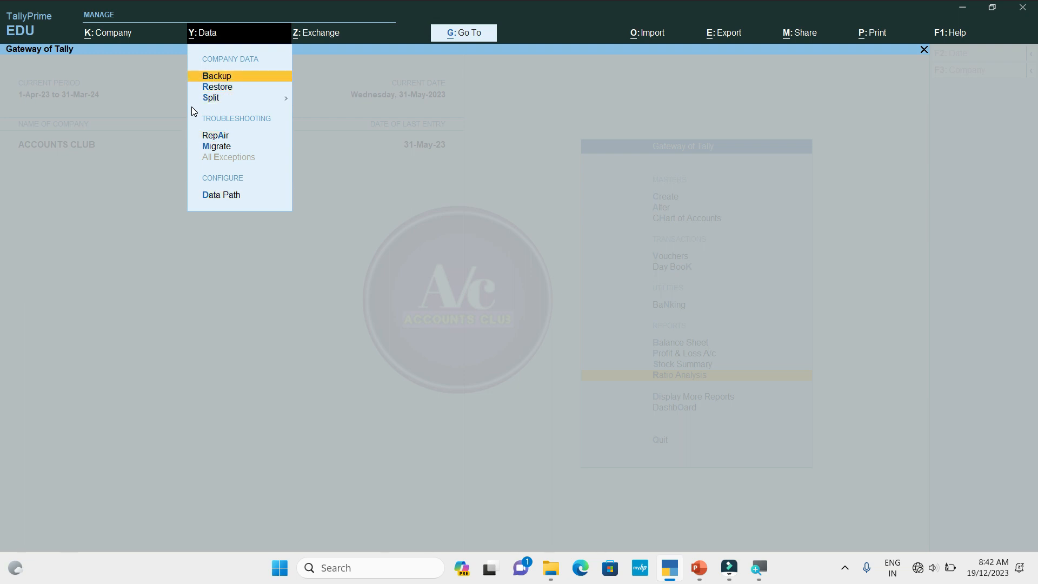
pyautogui.press('Up')
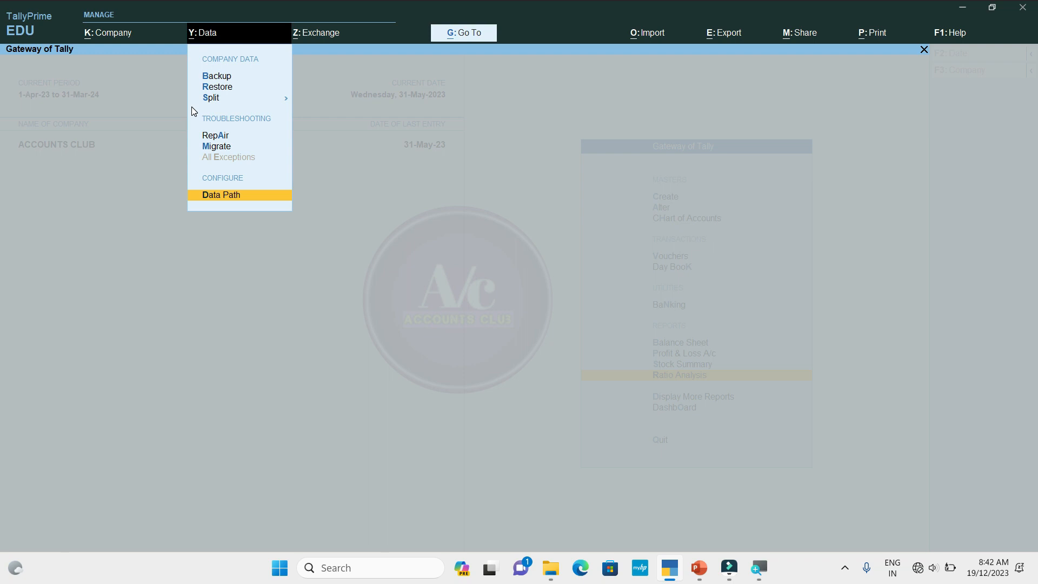
pyautogui.press('Right')
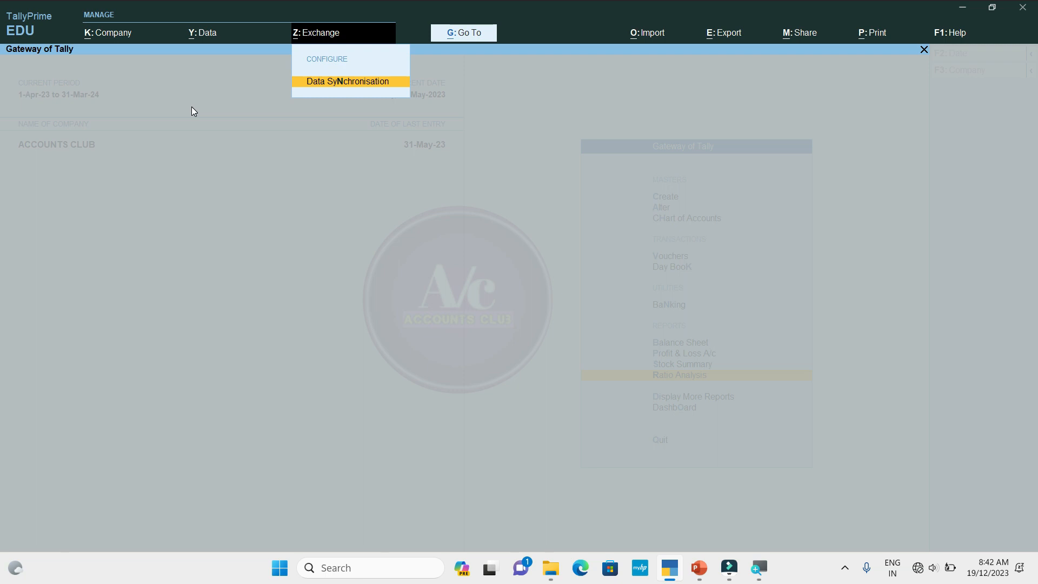
pyautogui.hotkey('alt', 'o')
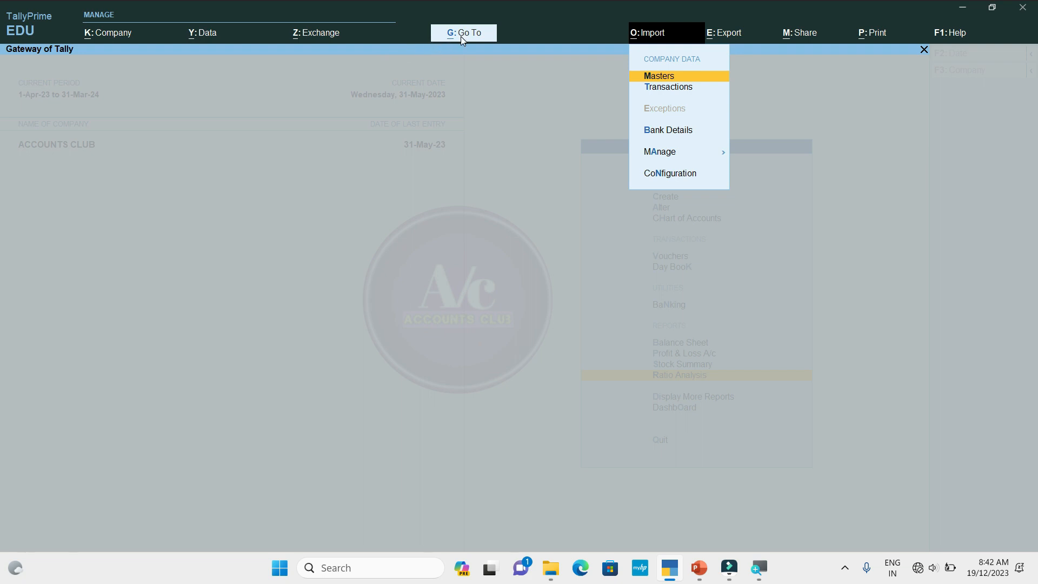
pyautogui.press('Escape')
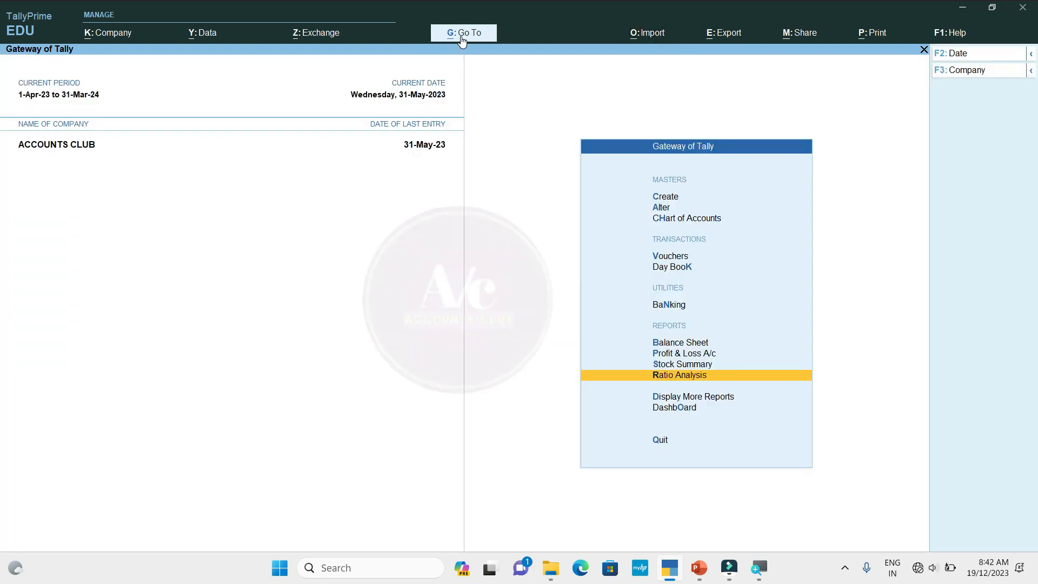
# Use Go To with the search text "Balan" to view the Balance Sheet, and return to the Gateway of Tally
pyautogui.press('alt')
pyautogui.press('alt')
pyautogui.click(460, 37)
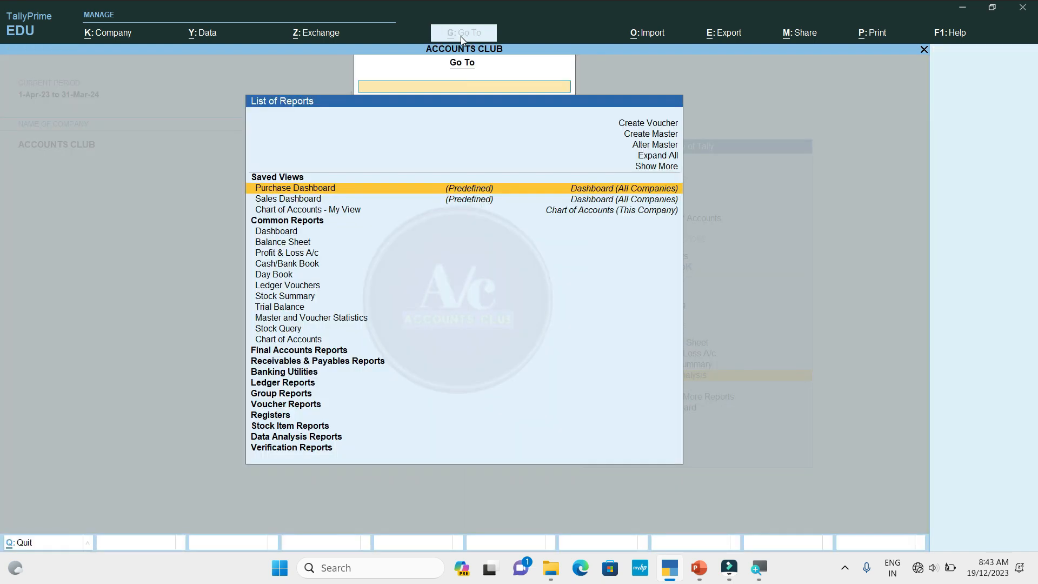
pyautogui.write('Balan')
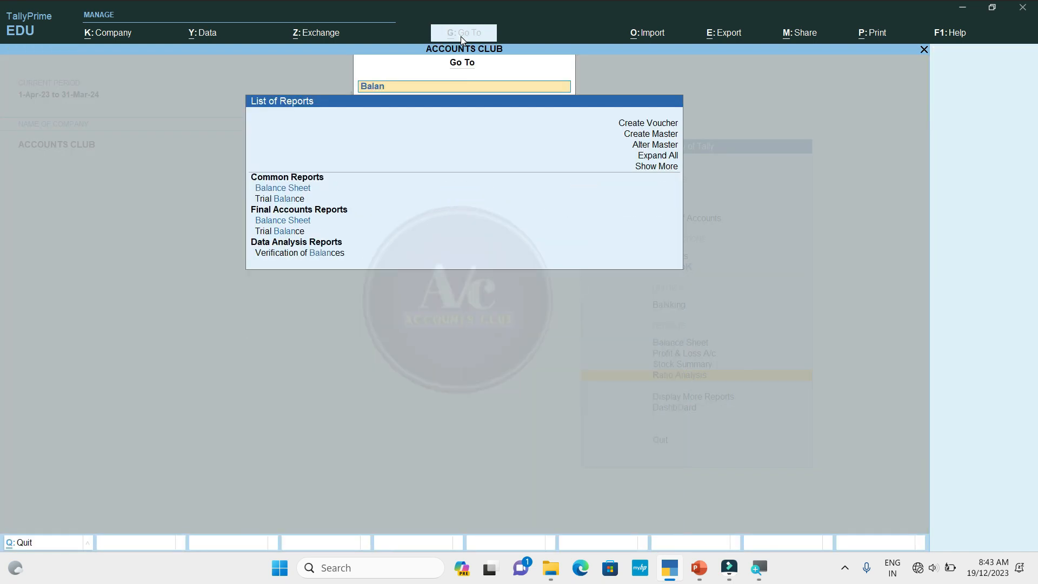
pyautogui.press('Return')
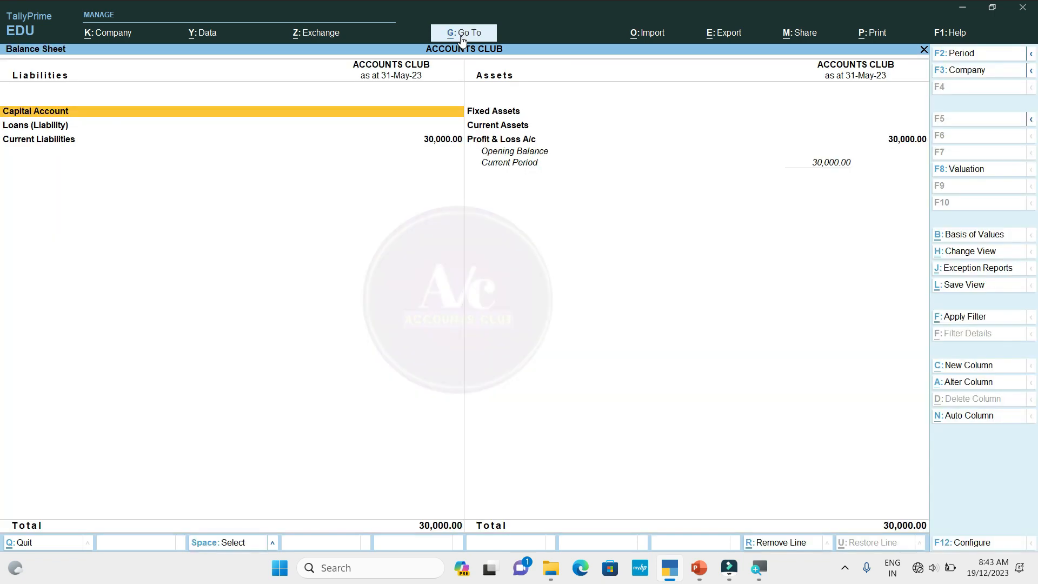
pyautogui.press('Escape')
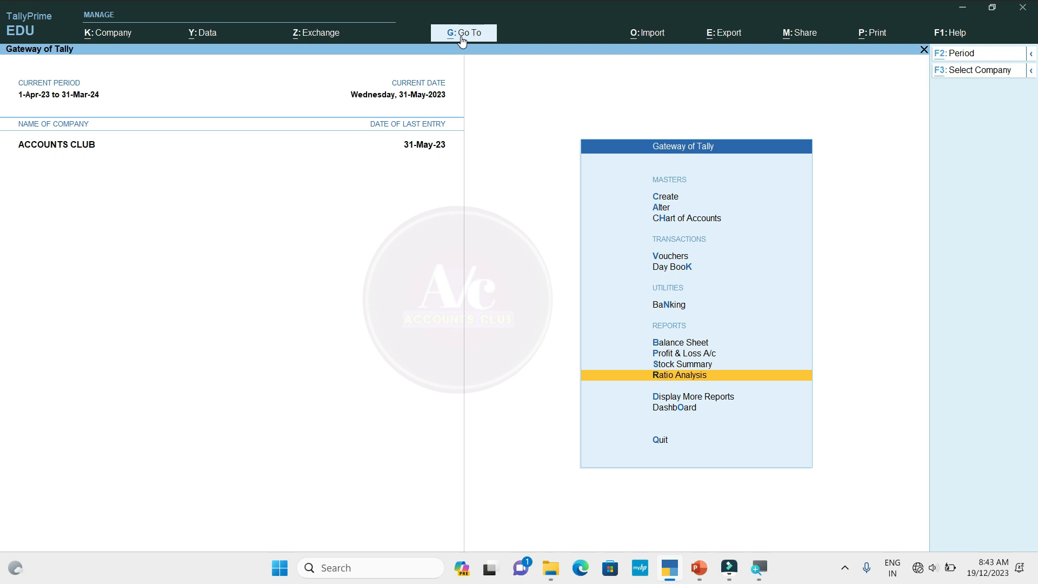
# Find the Profit & Loss A/c with Go To using "Pro", view it, and close the report
pyautogui.click(461, 33)
pyautogui.write('Pro')
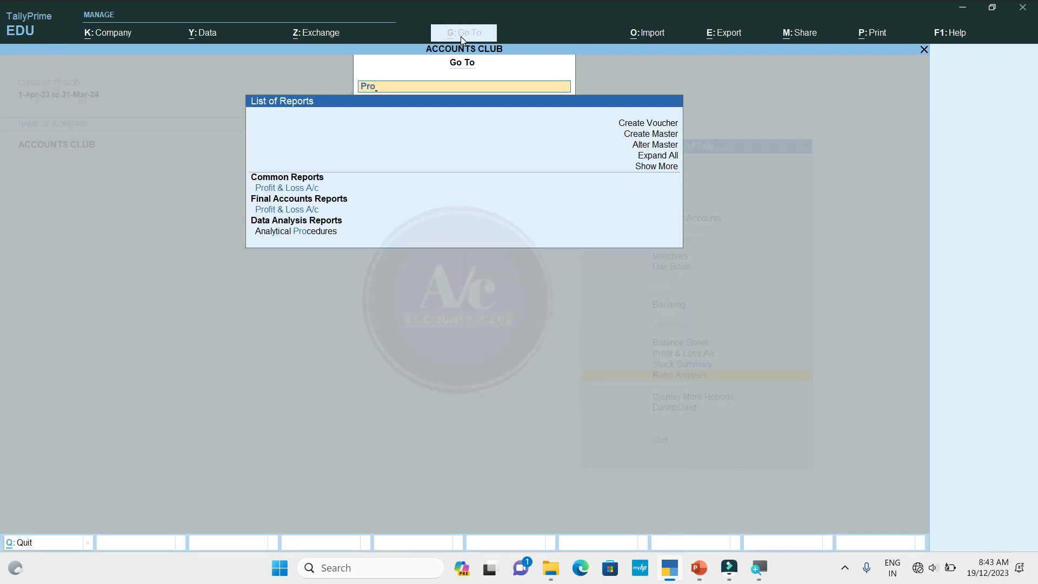
pyautogui.press('Down')
pyautogui.press('Return')
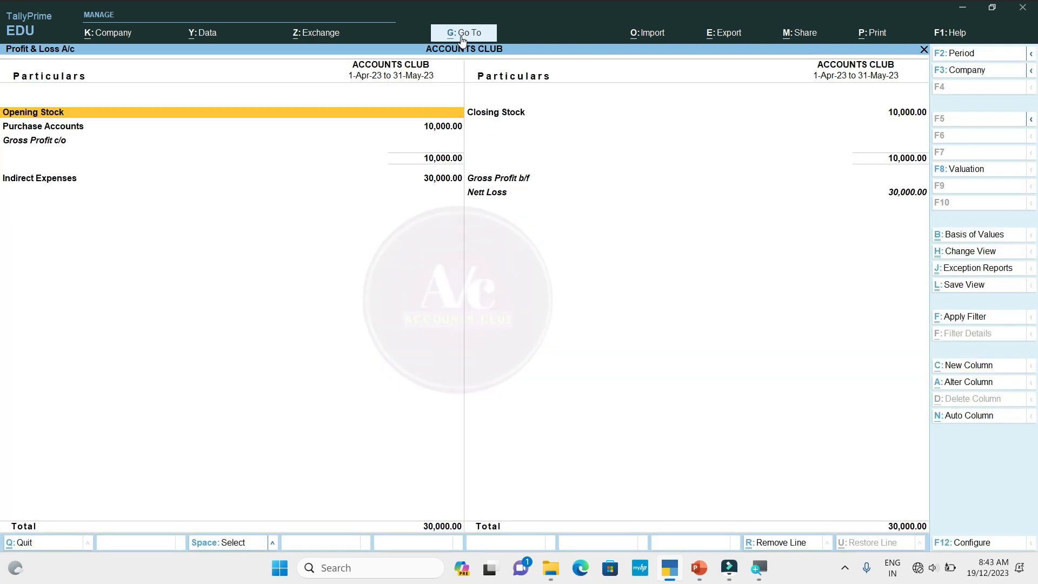
pyautogui.press('Escape')
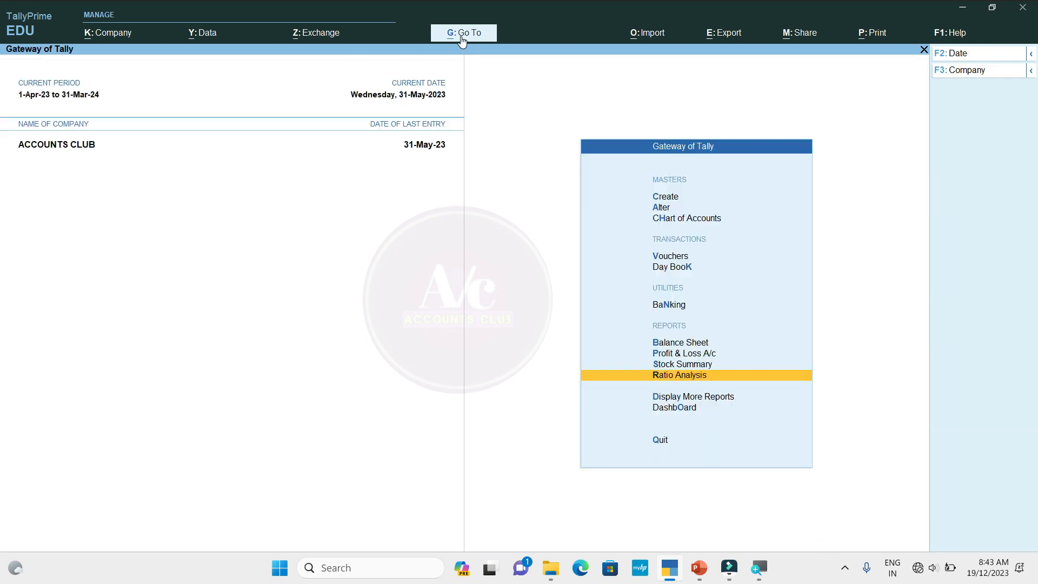
# Open the Profit & Loss A/c directly from the reports listed in the Gateway of Tally
pyautogui.press('Up')
pyautogui.press('Up')
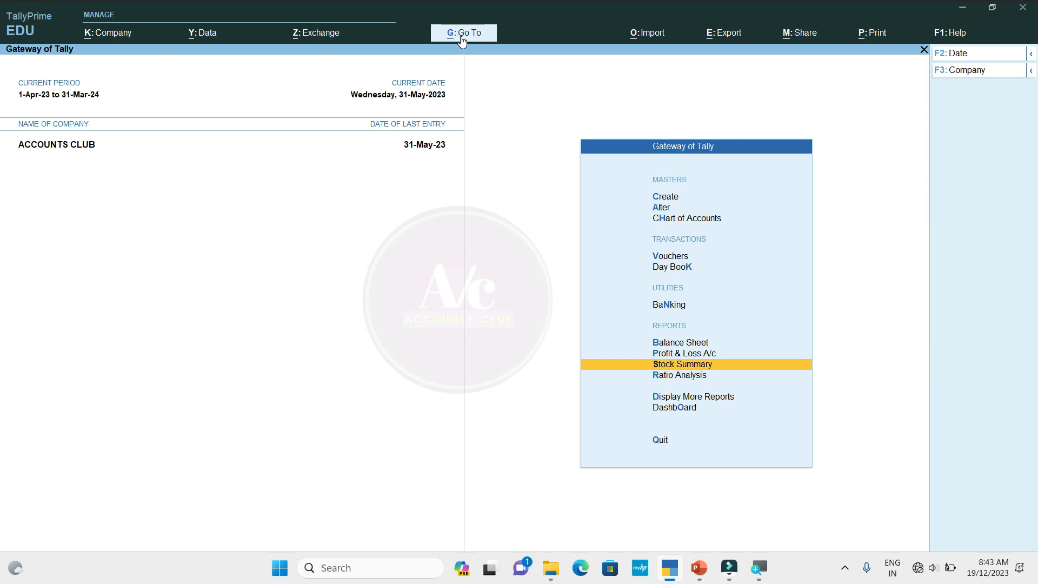
pyautogui.press('Return')
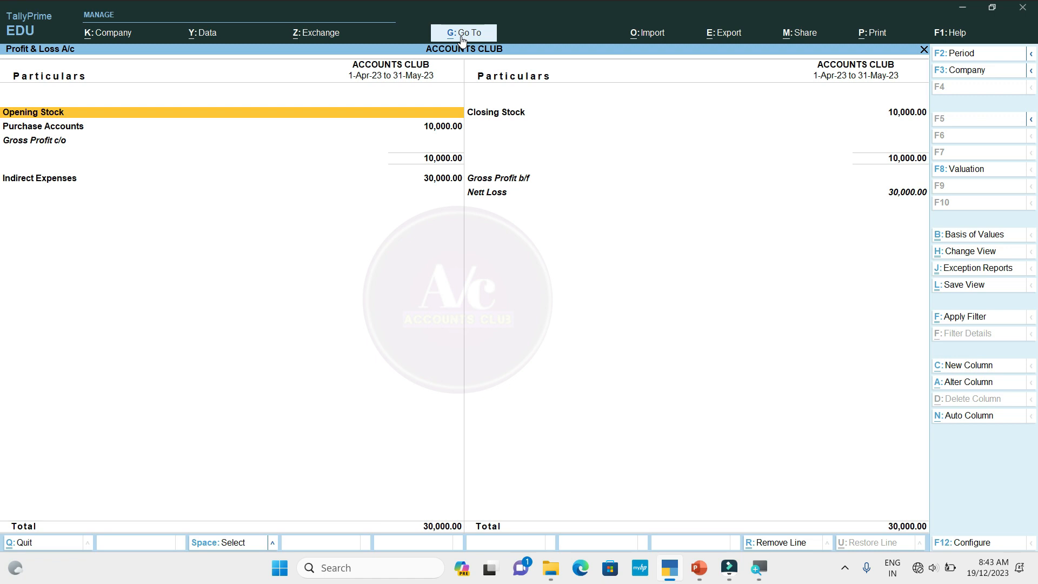
# From within the open report, use Go To with "Pro" to open the Profit & Loss A/c again
pyautogui.press('alt')
pyautogui.click(460, 36)
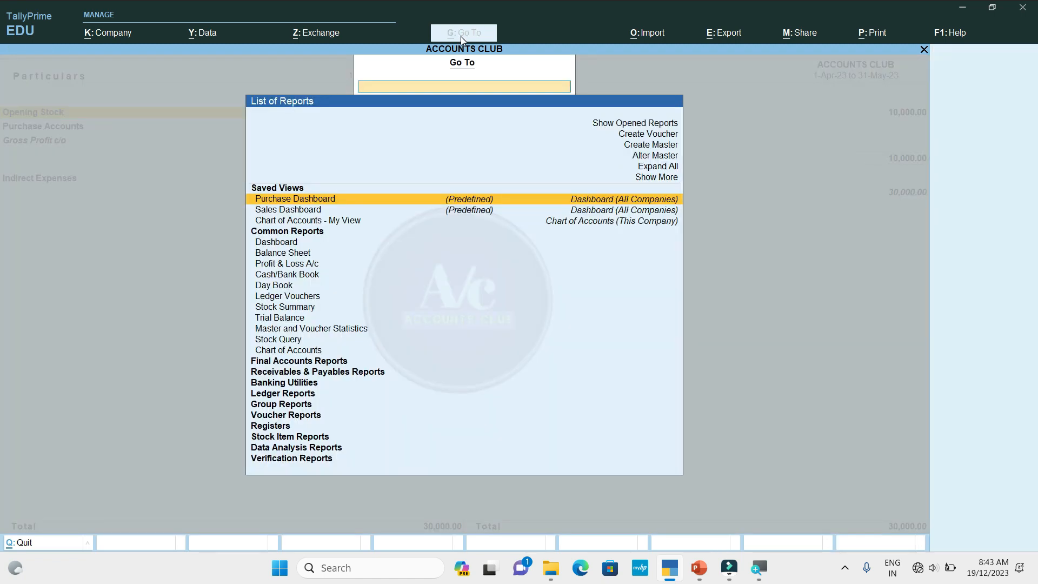
pyautogui.write('Pro')
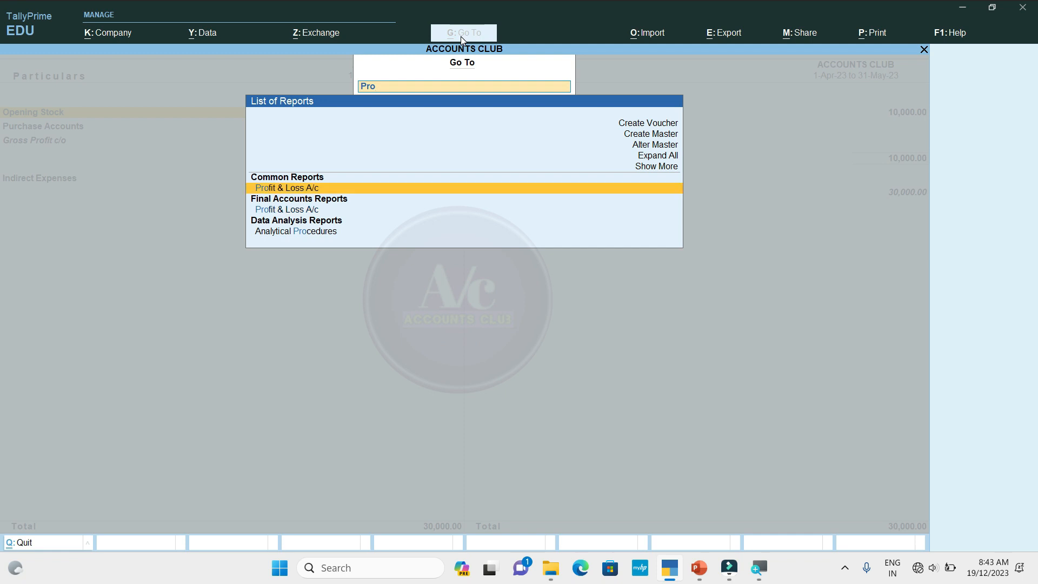
pyautogui.press('Return')
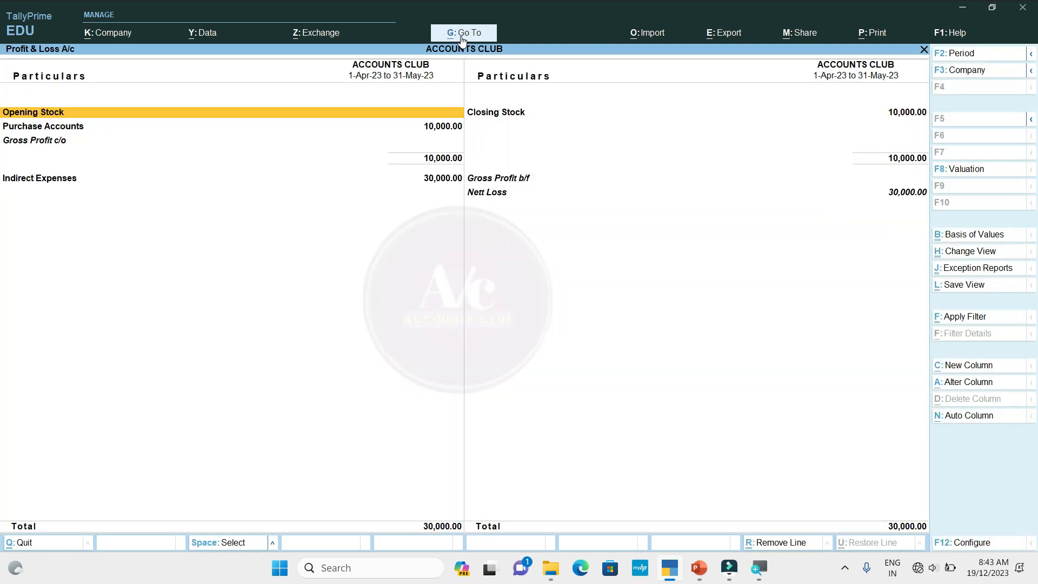
# Leave the Profit & Loss A/c, view the Balance Sheet from the Gateway of Tally, and close it
pyautogui.press('Escape')
pyautogui.press('Up')
pyautogui.press('Return')
pyautogui.press('Escape')
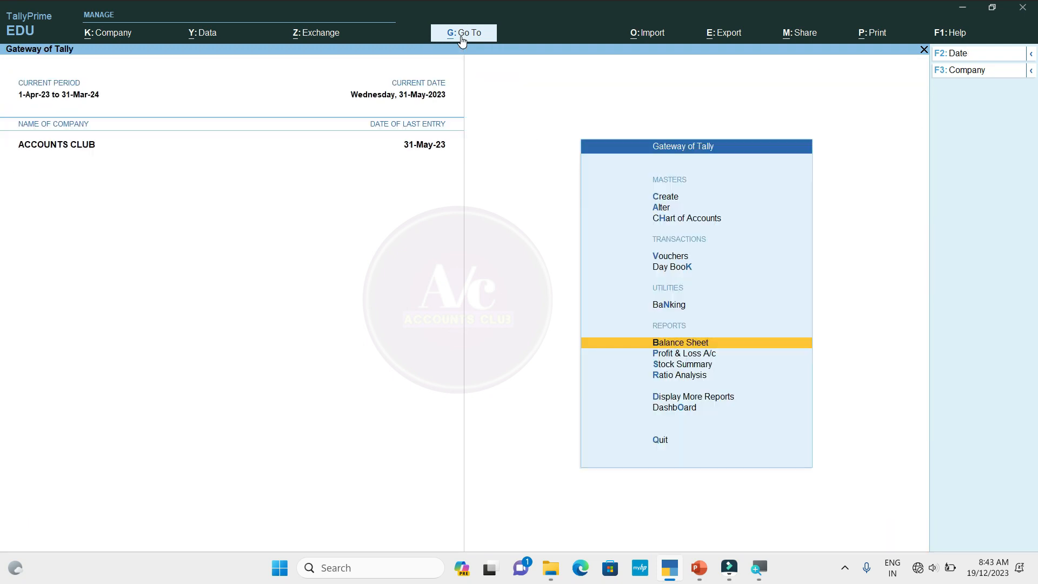
# Examine the options for importing and exporting data, sharing by e-mail and WhatsApp, printing reports, and getting help
pyautogui.click(654, 36)
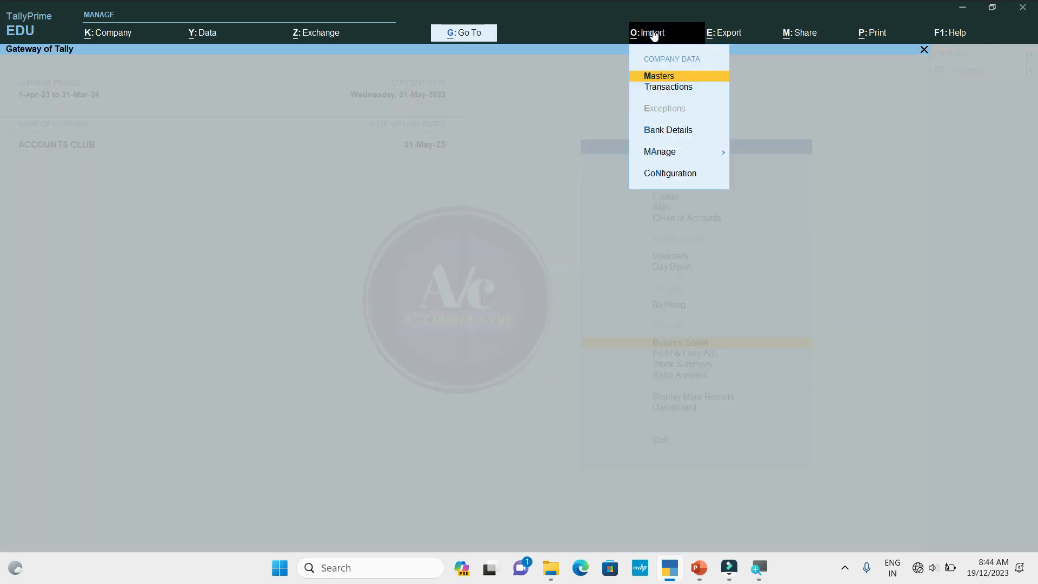
pyautogui.press('Right')
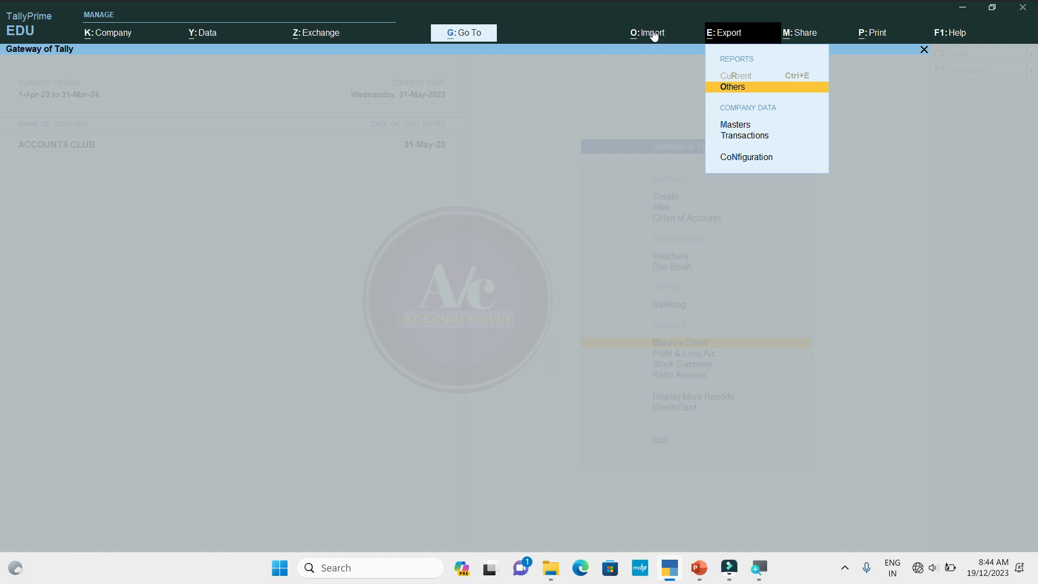
pyautogui.press('Right')
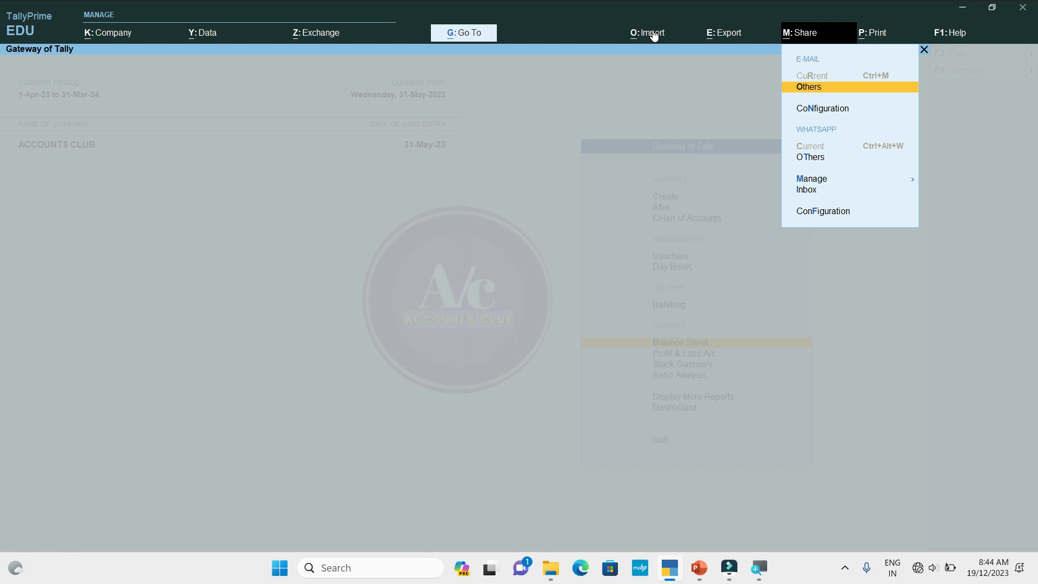
pyautogui.press('Down')
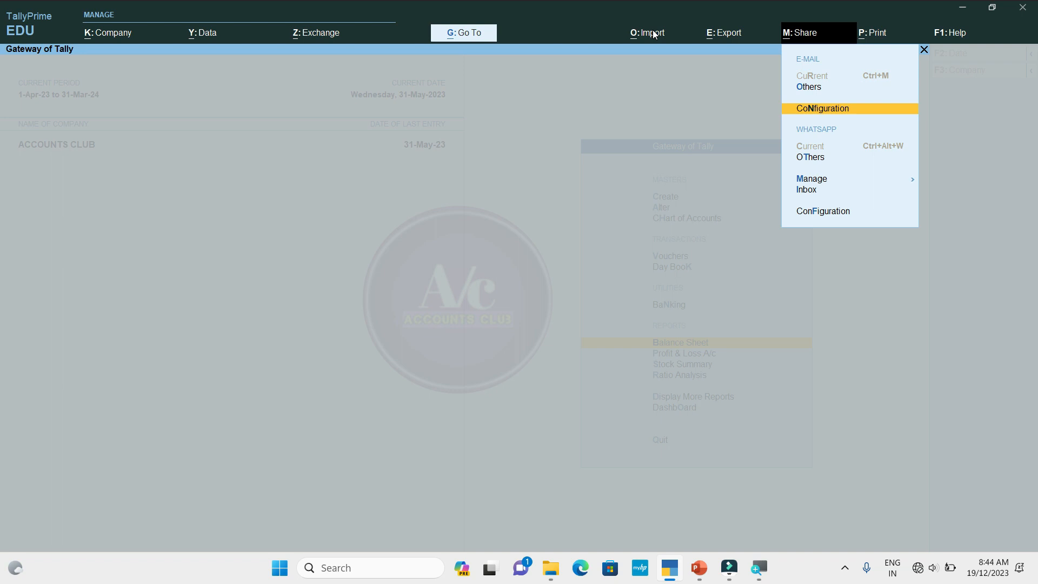
pyautogui.press('Down')
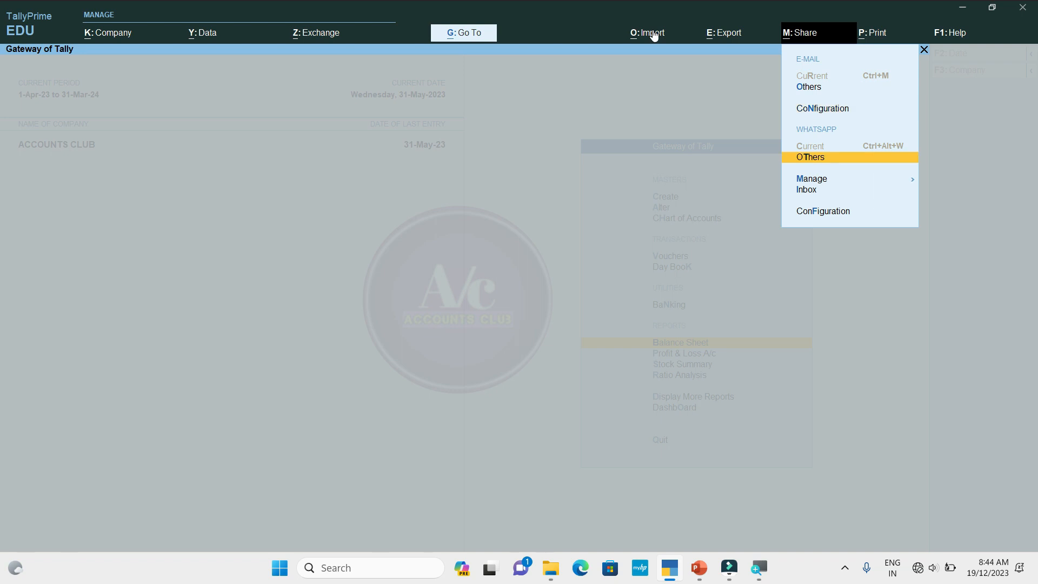
pyautogui.press('Right')
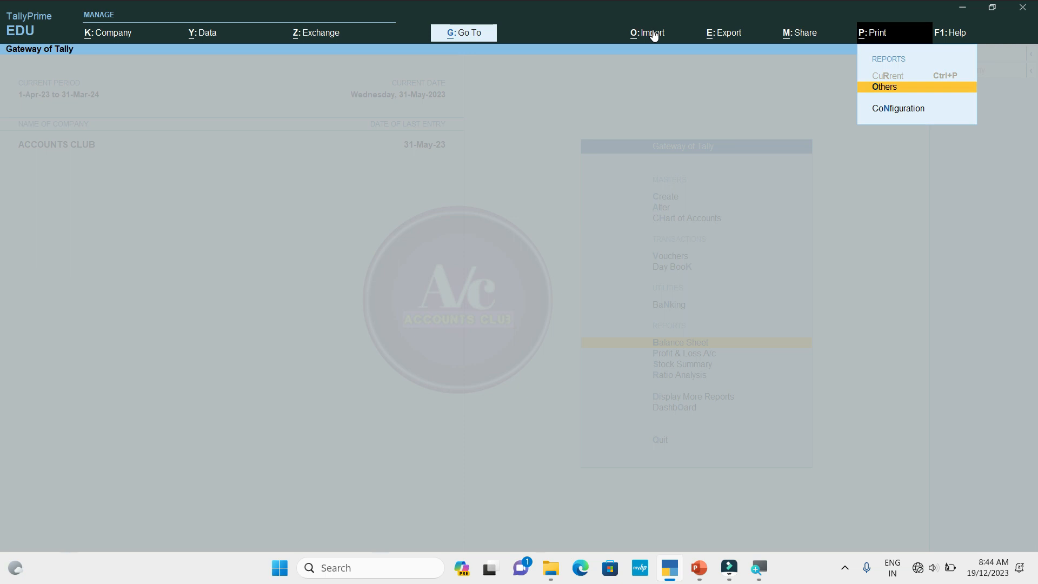
pyautogui.press('Right')
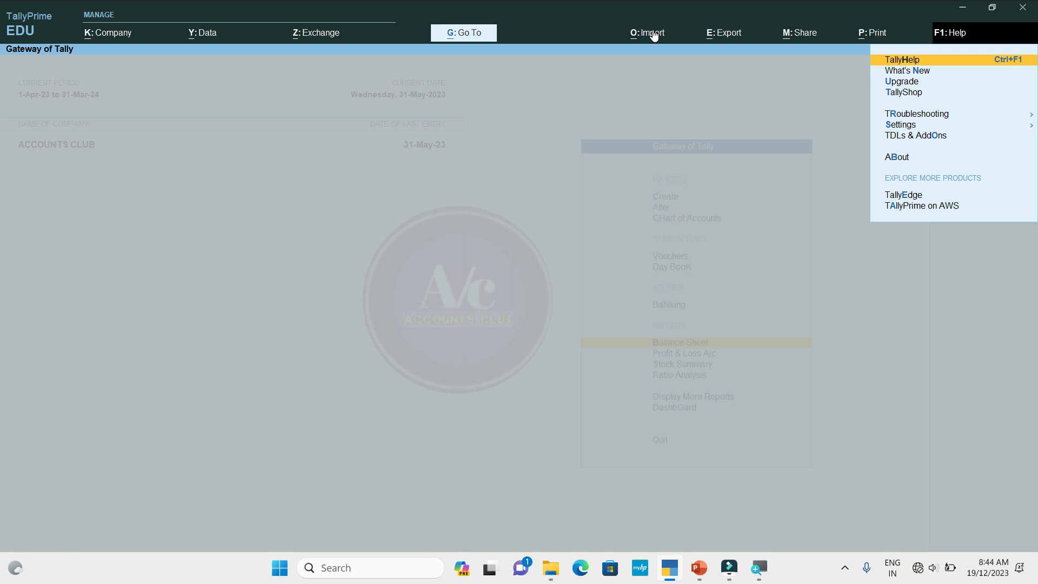
pyautogui.press('Down')
pyautogui.press('Down')
pyautogui.press('Up')
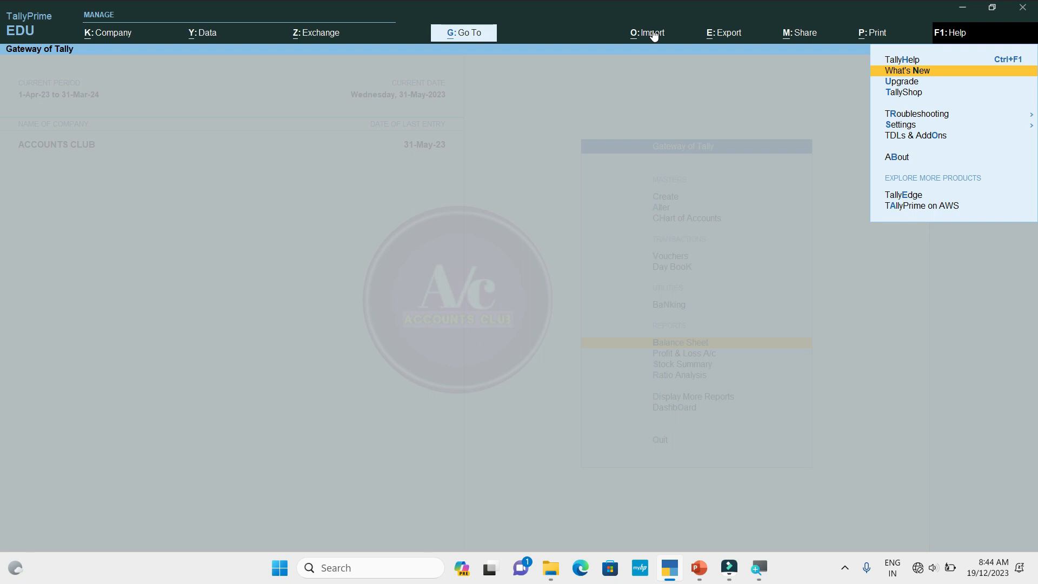
# View the About information for the product release, licence, company data location and computer, and close it
pyautogui.press('Down')
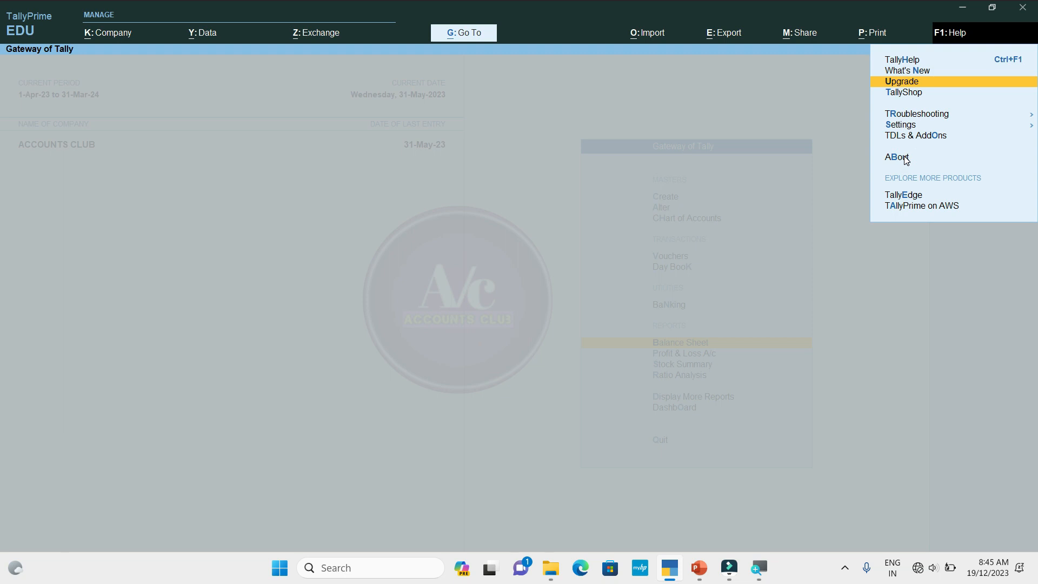
pyautogui.click(904, 157)
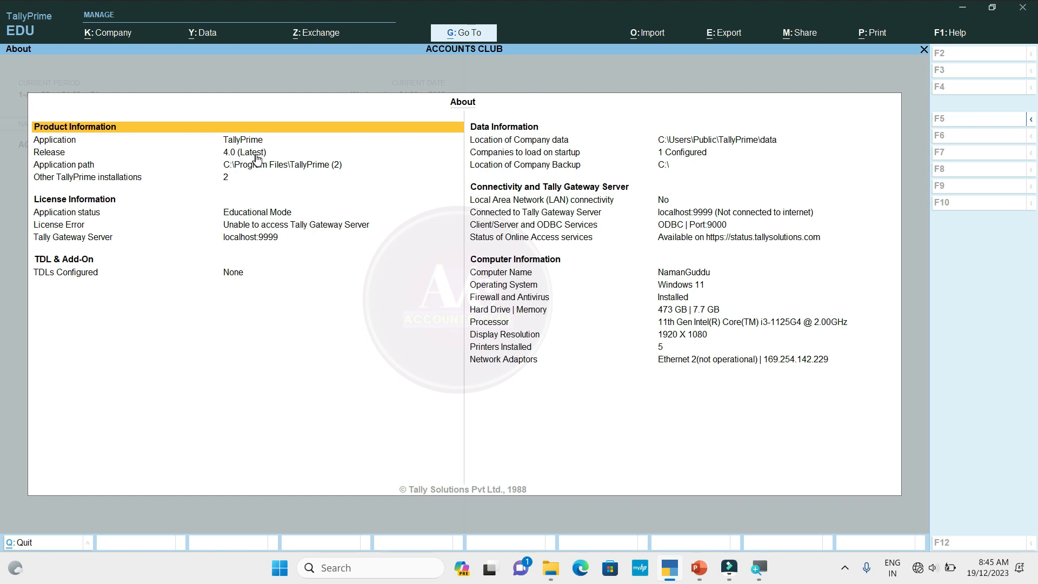
pyautogui.press('Escape')
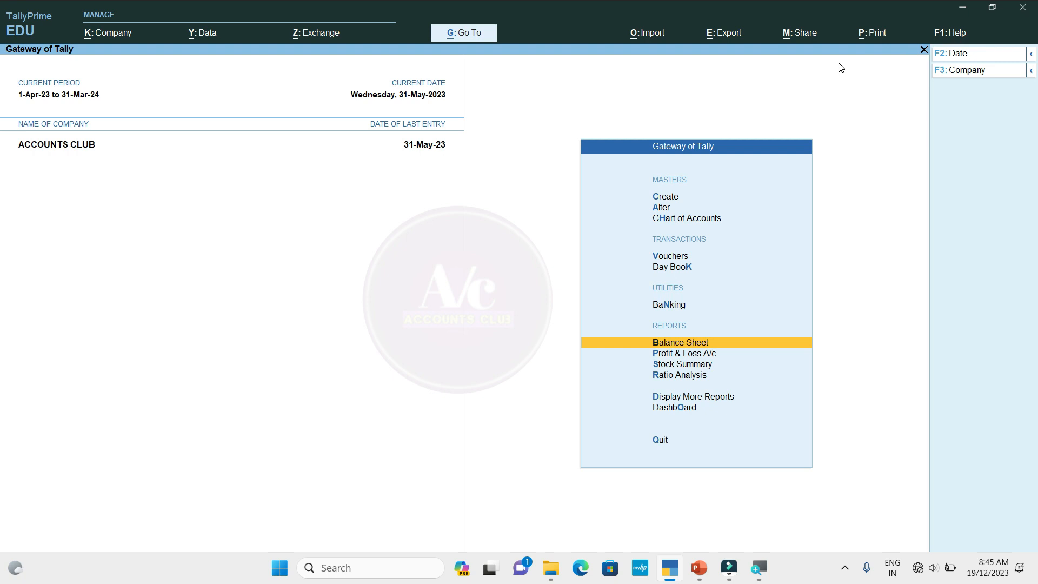
# Examine the Masters and Transactions entries of the Gateway of Tally, from Create and Alter through Day Book
pyautogui.press('Up')
pyautogui.press('Up')
pyautogui.press('Up')
pyautogui.press('Up')
pyautogui.press('Up')
pyautogui.press('Up')
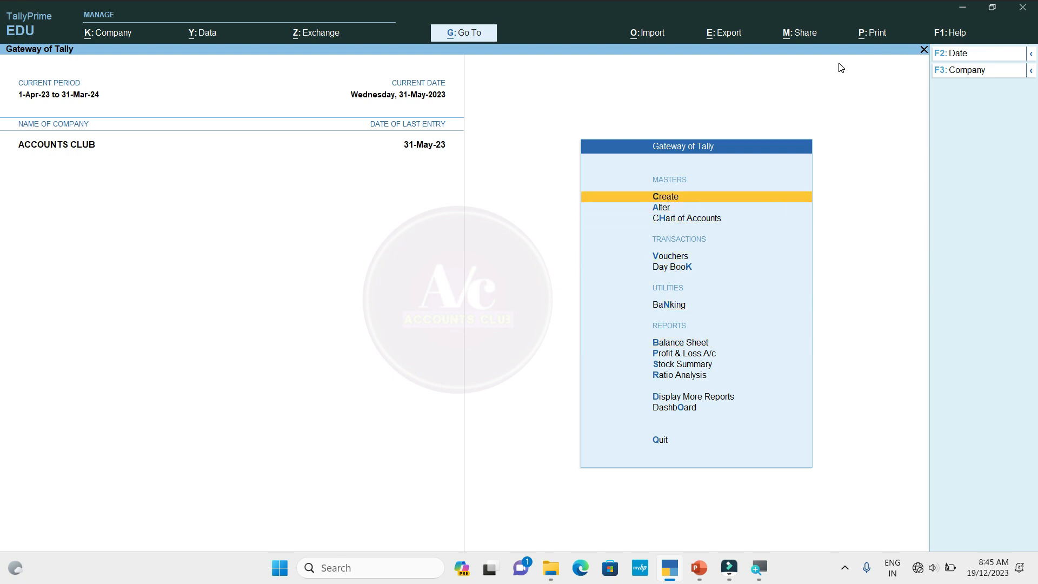
pyautogui.press('Return')
pyautogui.press('Escape')
pyautogui.press('Down')
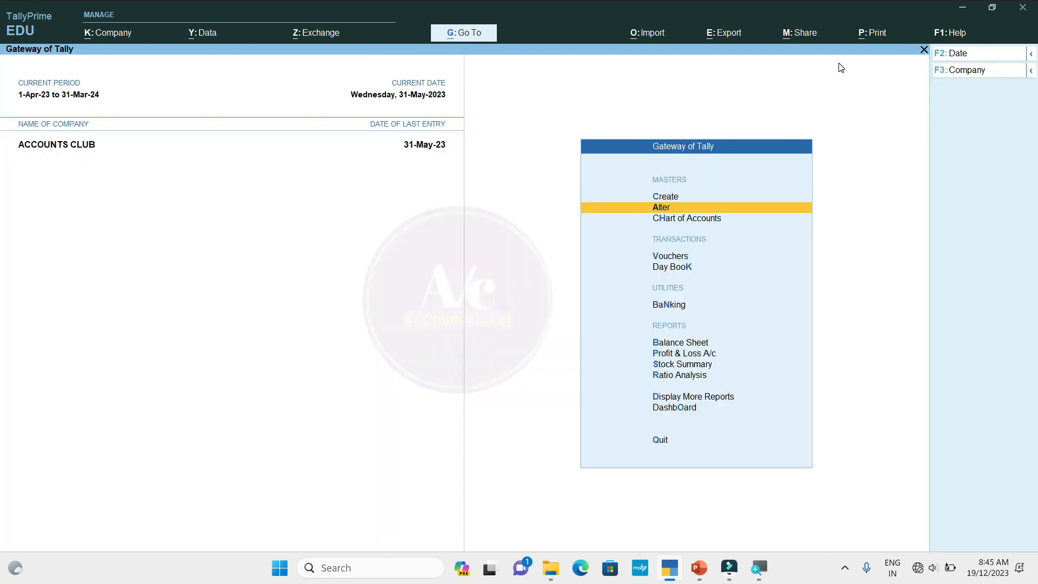
pyautogui.press('Return')
pyautogui.press('Escape')
pyautogui.press('Down')
pyautogui.press('Down')
pyautogui.press('Down')
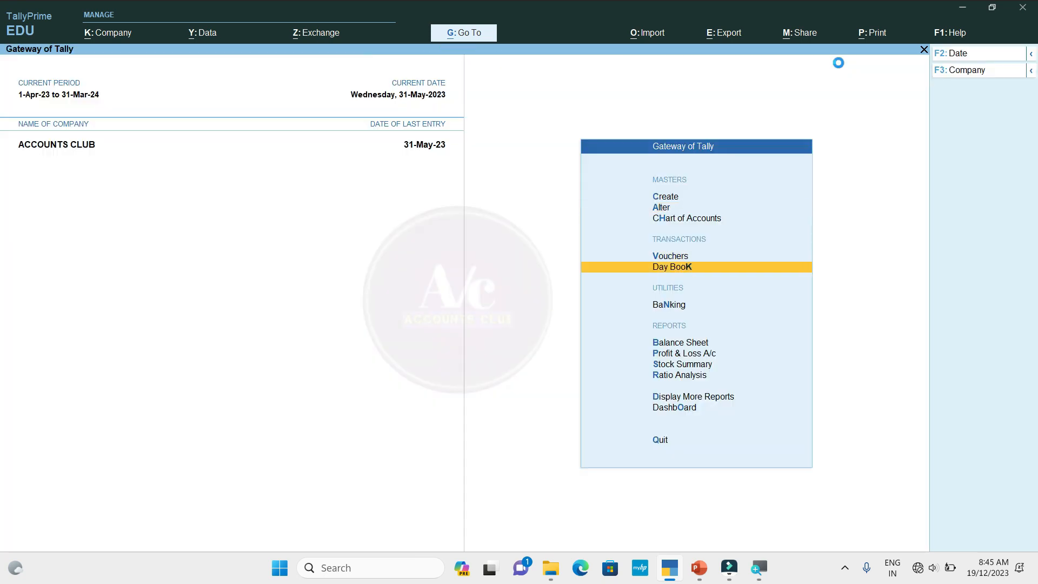
# Examine the Utilities and Reports entries of the Gateway of Tally through Display More Reports, and return to Create
pyautogui.press('Return')
pyautogui.press('Escape')
pyautogui.press('Down')
pyautogui.press('Return')
pyautogui.press('Escape')
pyautogui.press('Down')
pyautogui.press('Return')
pyautogui.press('Escape')
pyautogui.press('Down')
pyautogui.press('Return')
pyautogui.press('Escape')
pyautogui.press('Down')
pyautogui.press('Return')
pyautogui.press('Escape')
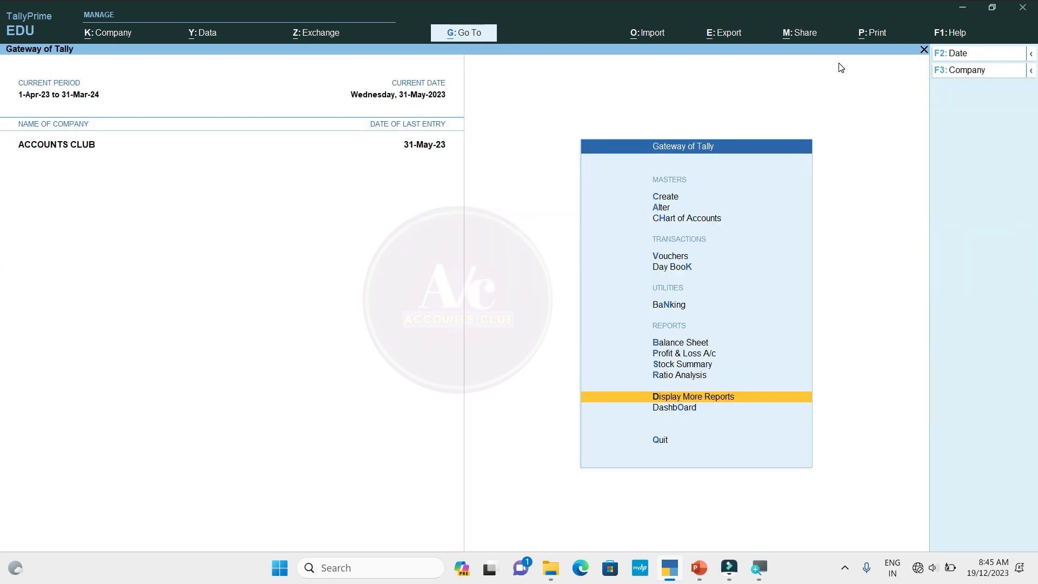
pyautogui.press('Home')
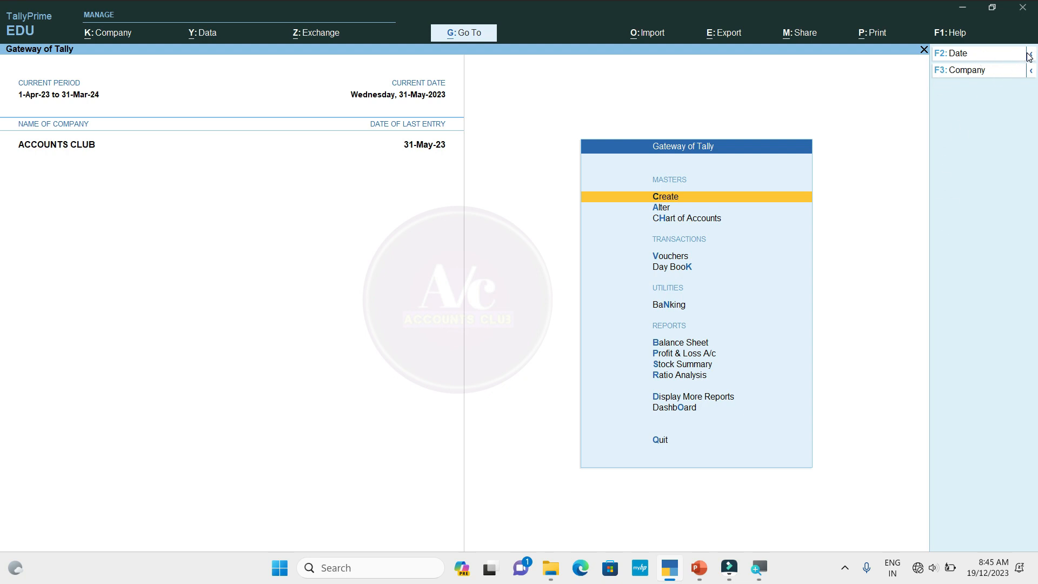
# View the Change Current Date and Change Company options from the Gateway of Tally, closing each without changes
pyautogui.click(1008, 58)
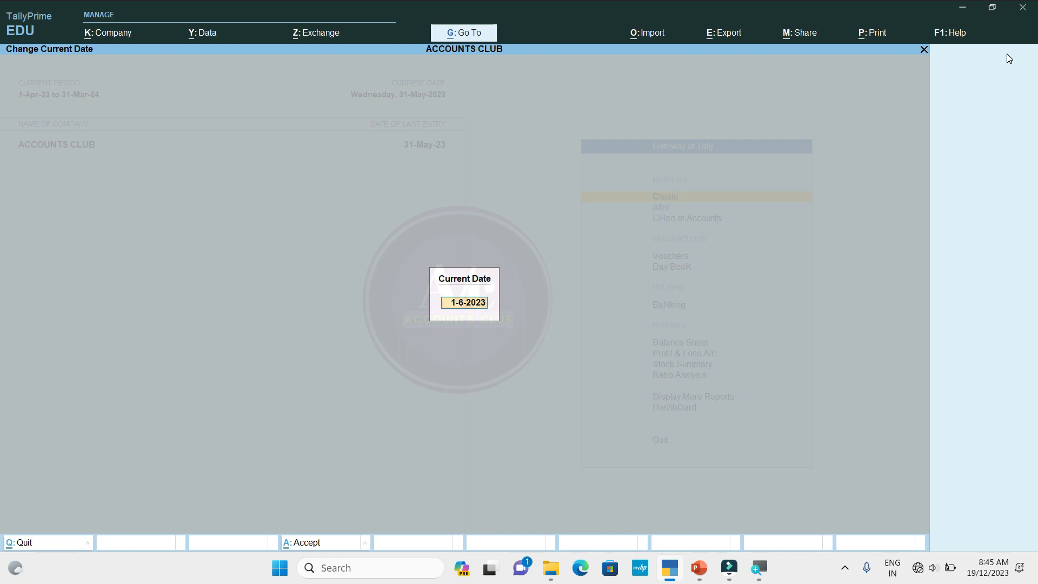
pyautogui.press('Escape')
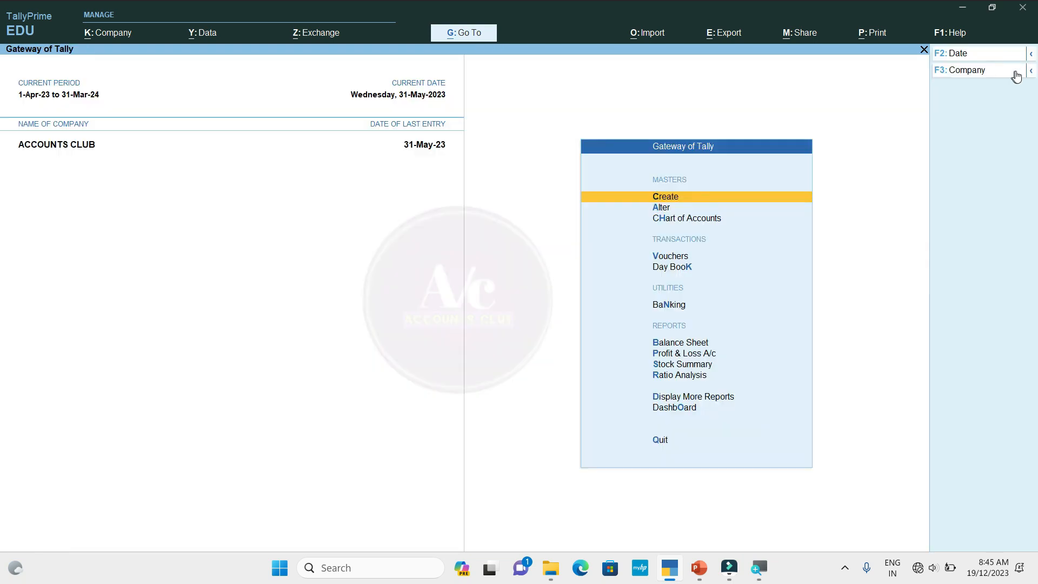
pyautogui.click(974, 77)
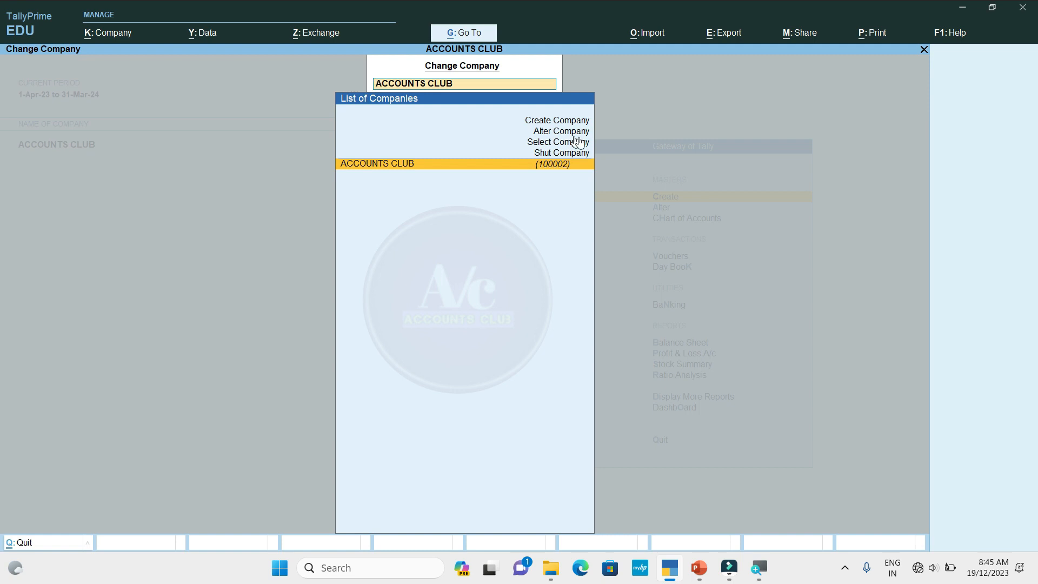
pyautogui.press('BackSpace')
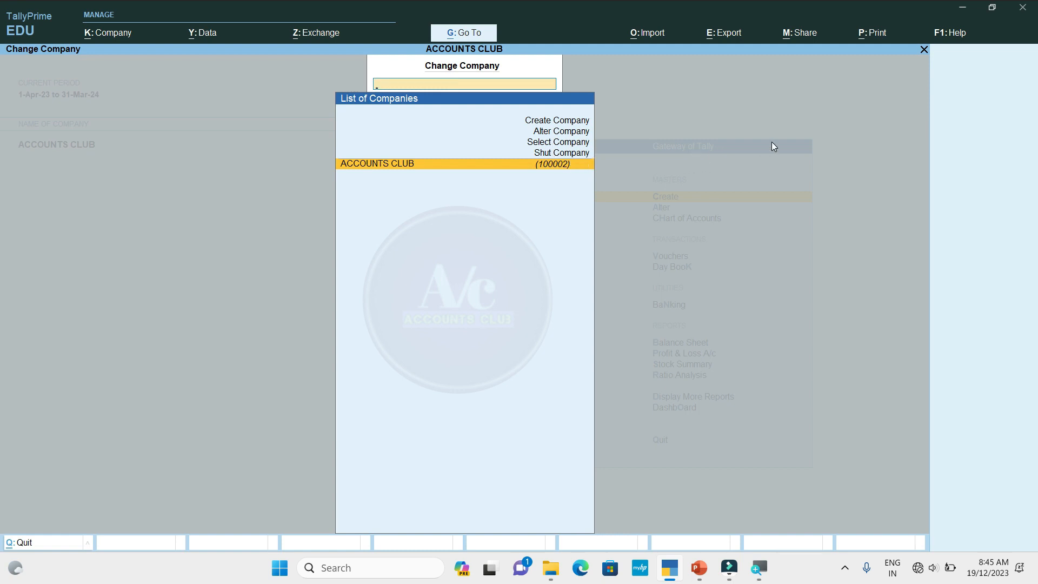
pyautogui.press('Escape')
# Examine the options for creating, altering, changing, selecting and shutting a company, and return to the Gateway of Tally
pyautogui.press('alt')
pyautogui.hotkey('alt', 'k')
pyautogui.press('Down')
pyautogui.press('Down')
pyautogui.press('Down')
pyautogui.press('Down')
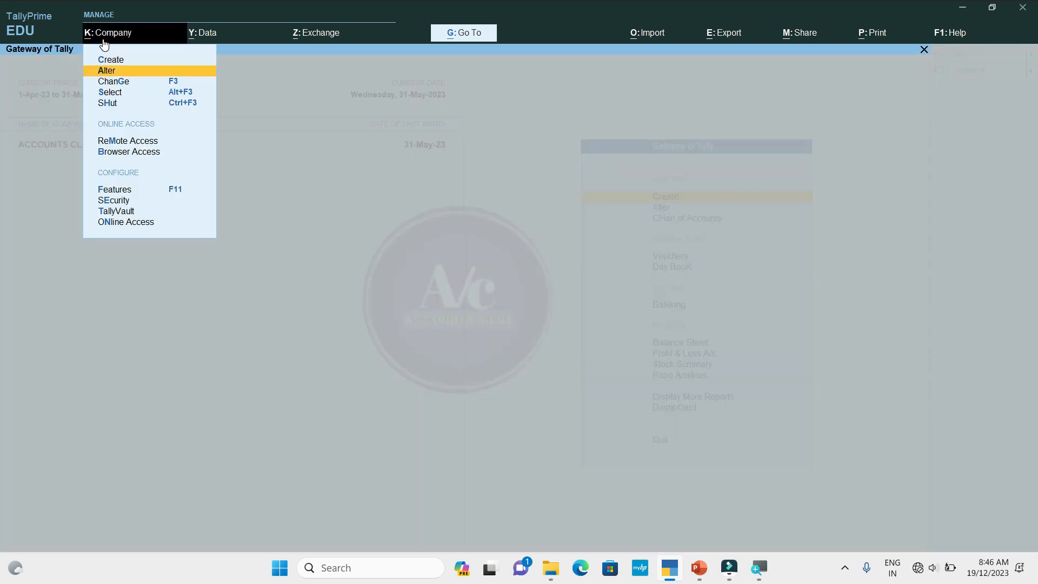
pyautogui.press('Return')
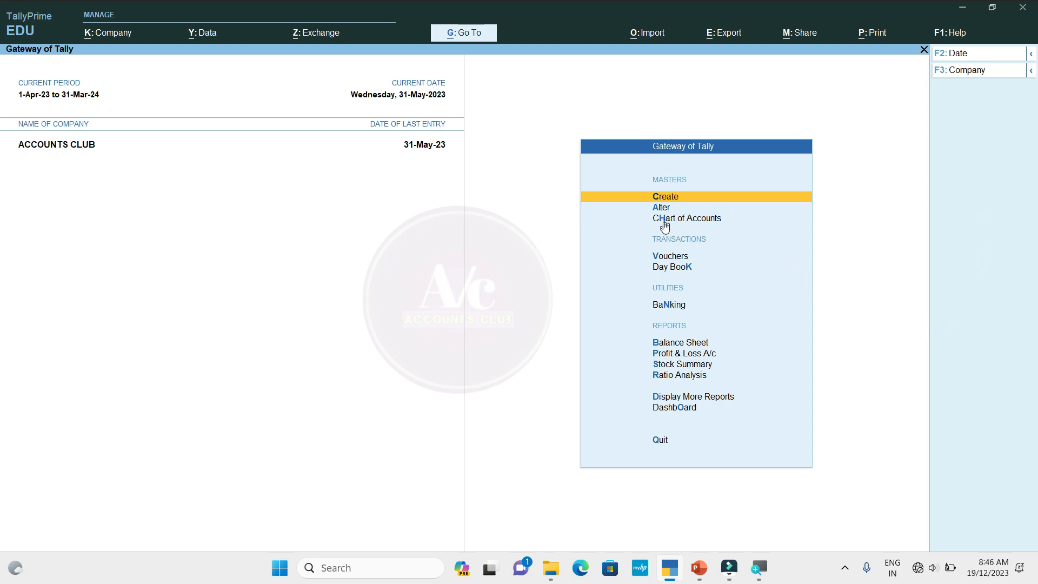
# Open the Group Creation form from the accounting masters to view its available options, and quit without creating a group
pyautogui.press('Return')
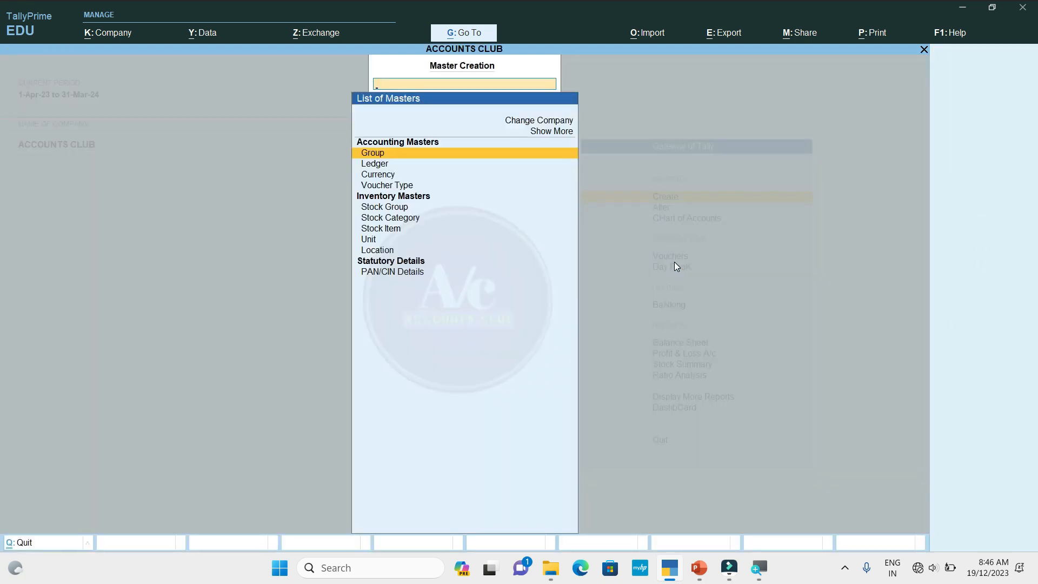
pyautogui.press('Return')
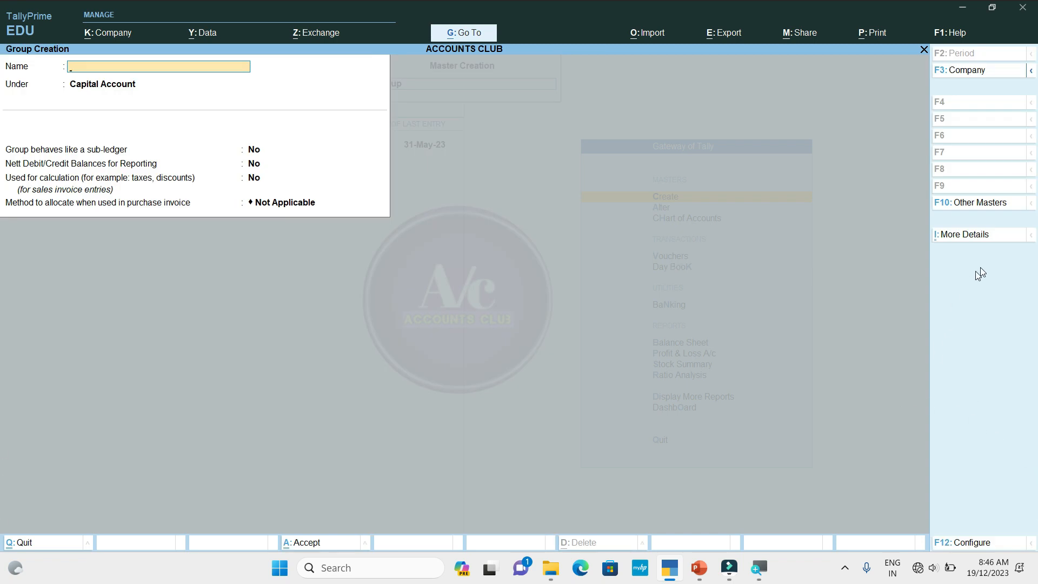
pyautogui.press('Escape')
pyautogui.press('y')
pyautogui.press('Escape')
# View the Balance Sheet with its period, valuation, view and column options, and return to the Gateway of Tally
pyautogui.press('b')
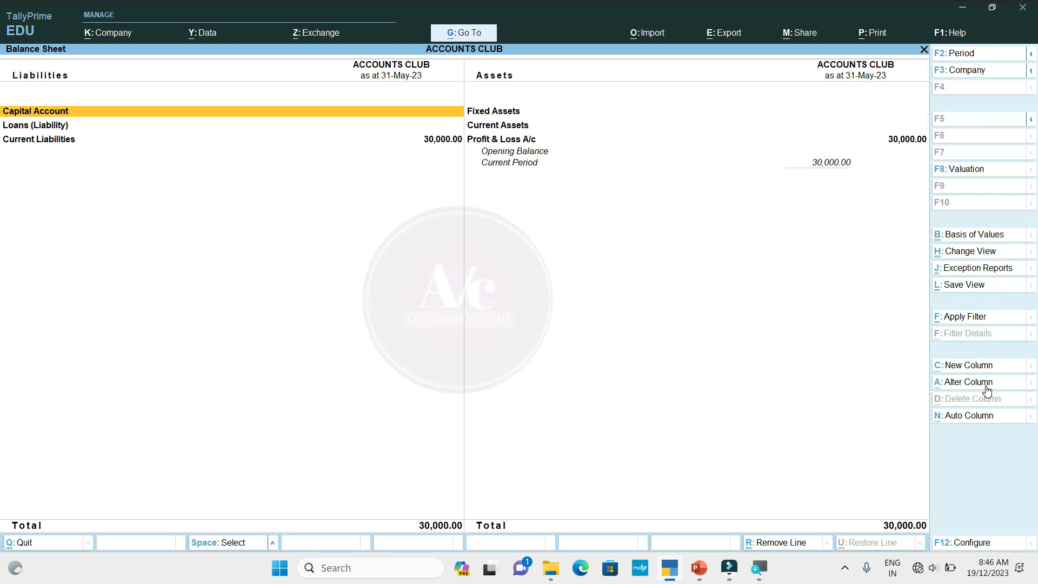
pyautogui.press('Escape')
pyautogui.press('Down')
pyautogui.press('Down')
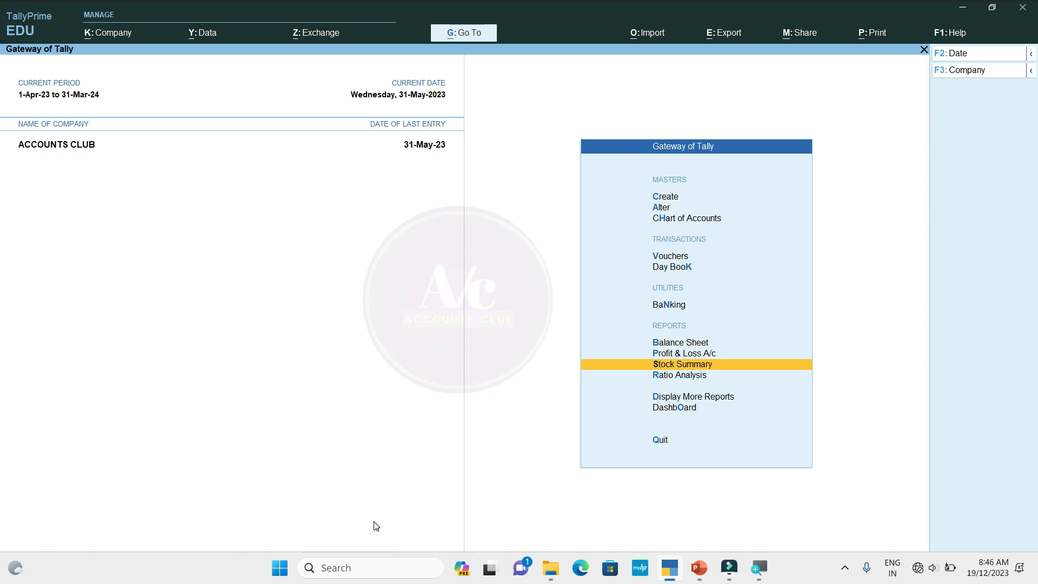
# Calculate 500+500 in the built-in calculator, look up the closing balance of the cash ledger there, and close it
pyautogui.hotkey('ctrl', 'n')
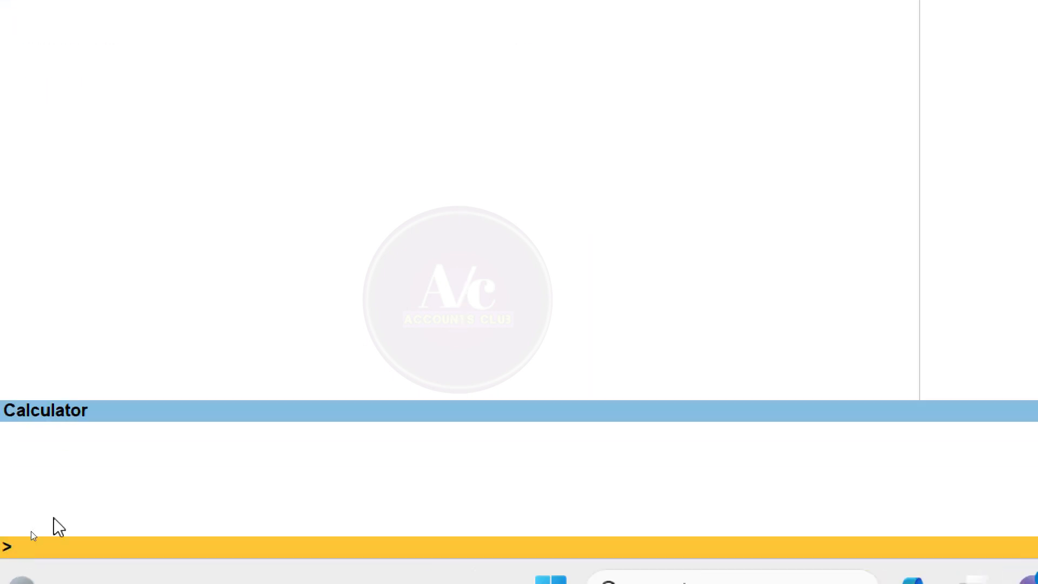
pyautogui.write('500+500')
pyautogui.press('Return')
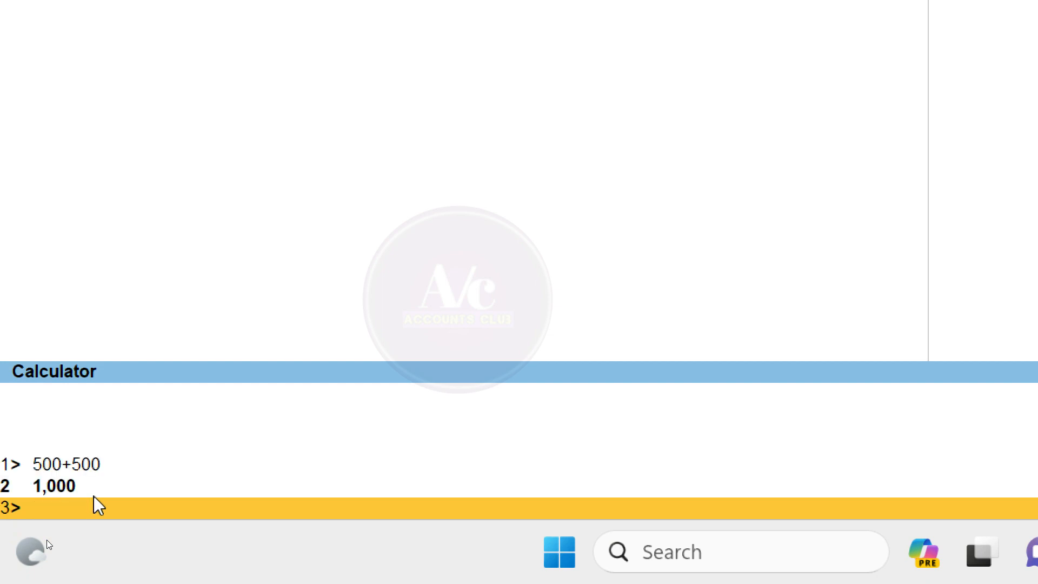
pyautogui.write('cash')
pyautogui.press('Return')
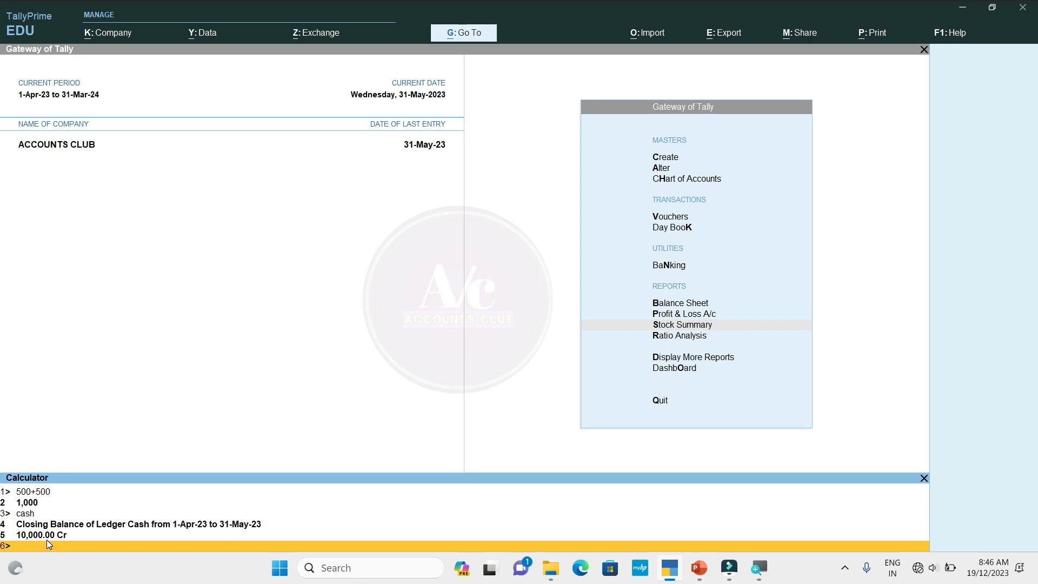
pyautogui.press('Escape')
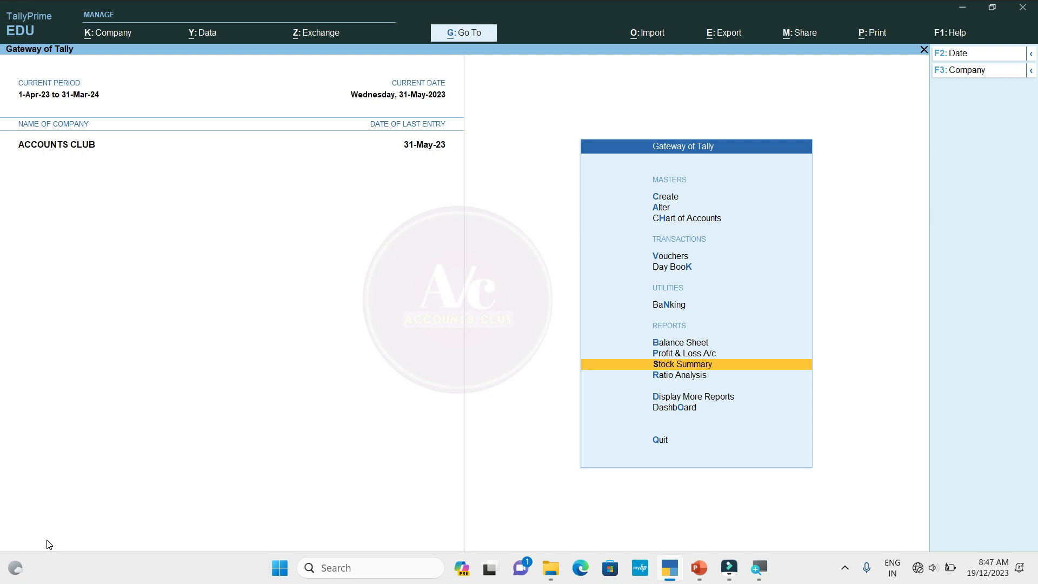
# Open the current period for editing from the Gateway of Tally, and close it without changing the dates
pyautogui.press('Up')
pyautogui.press('Up')
pyautogui.press('Up')
pyautogui.press('Up')
pyautogui.press('Up')
pyautogui.press('Up')
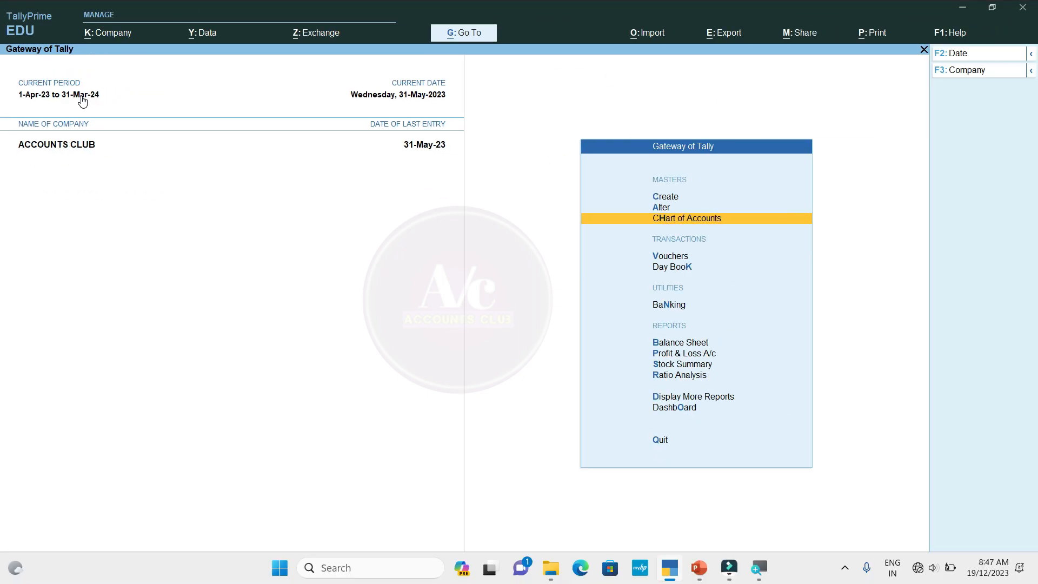
pyautogui.press('alt')
pyautogui.hotkey('alt', 'F2')
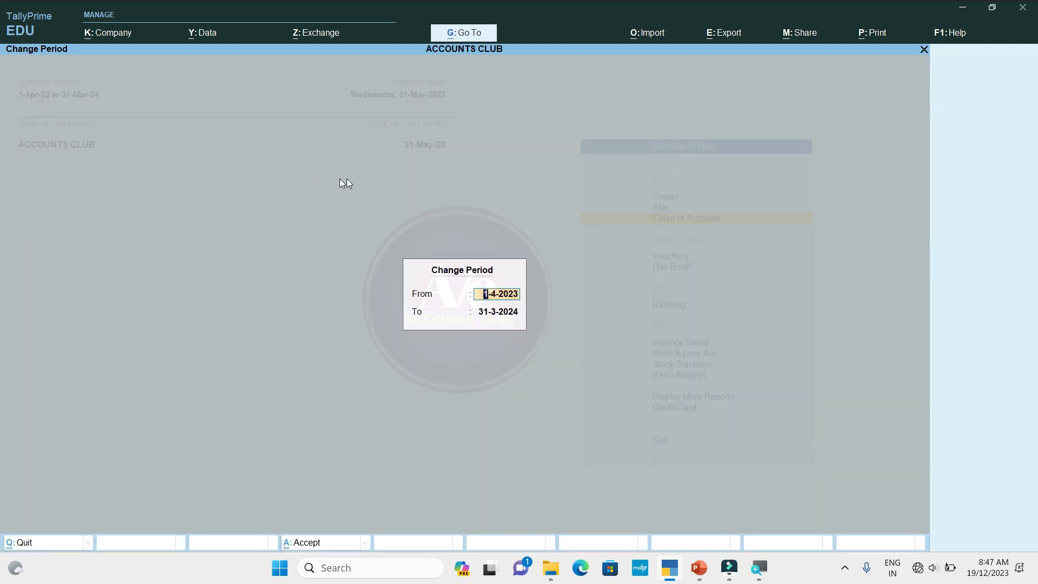
pyautogui.press('Escape')
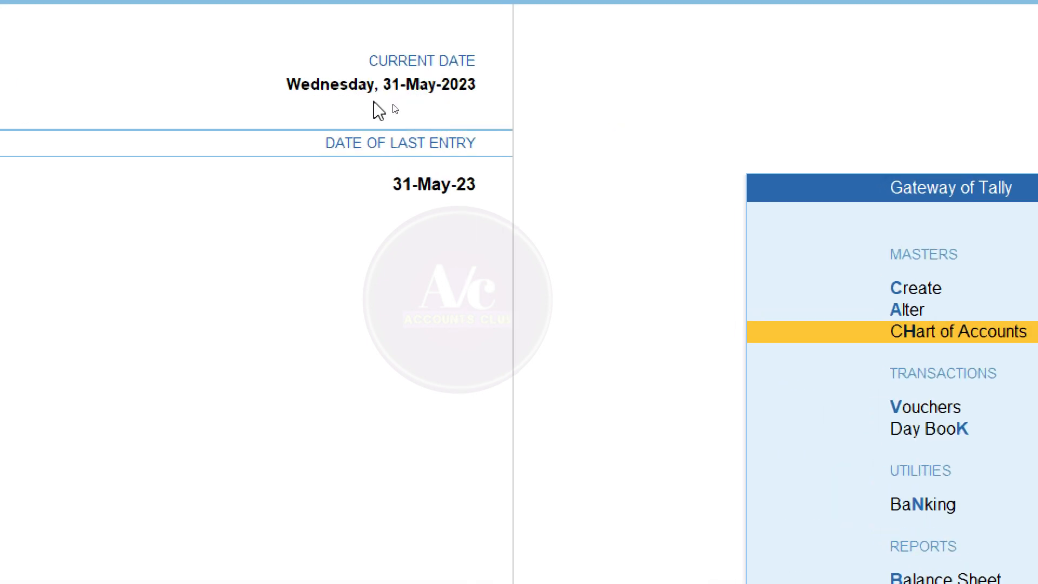
# Set the current date to 1-6-2023
pyautogui.press('Escape')
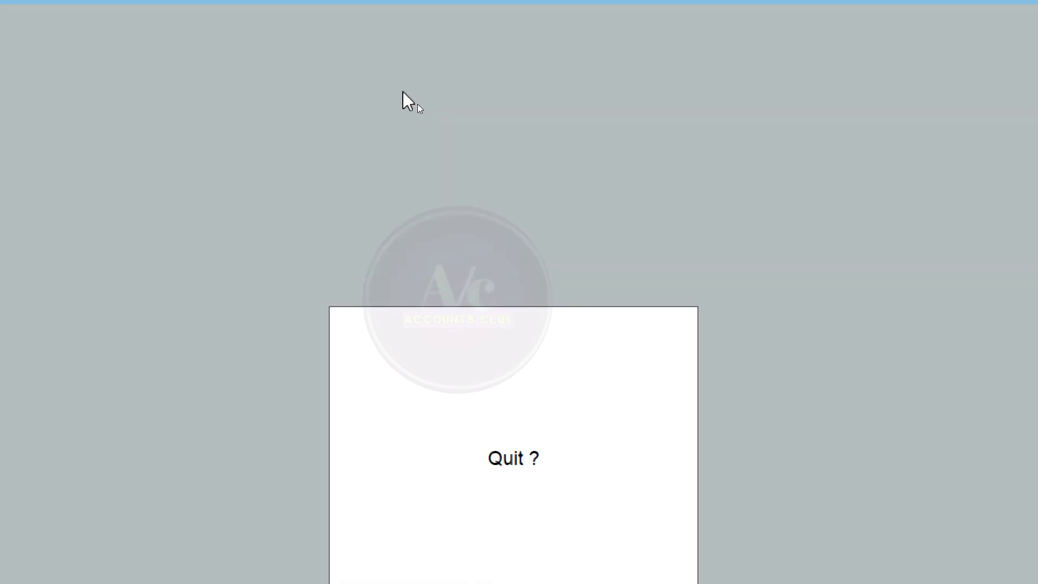
pyautogui.press('Escape')
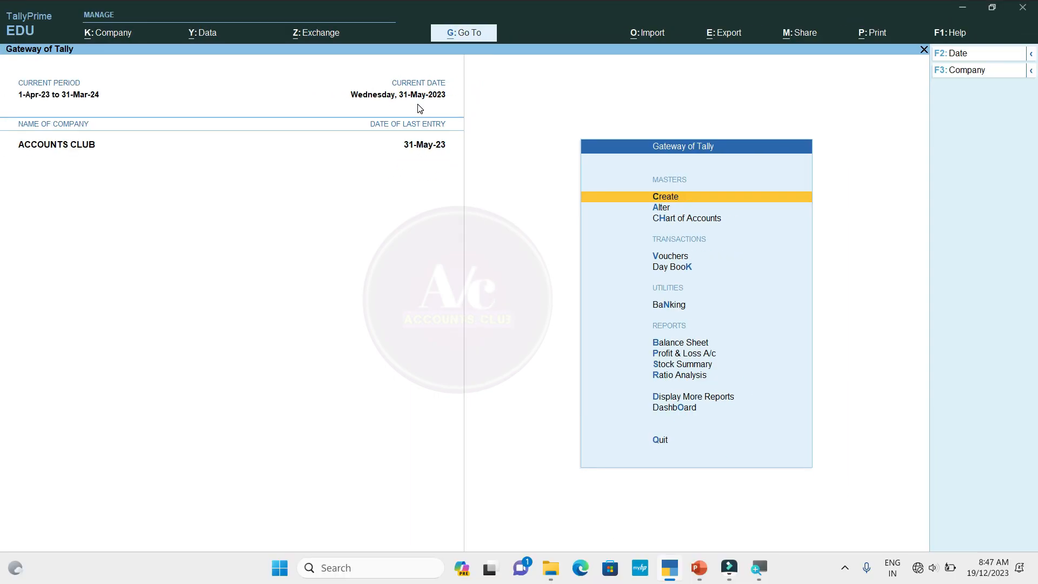
pyautogui.press('F2')
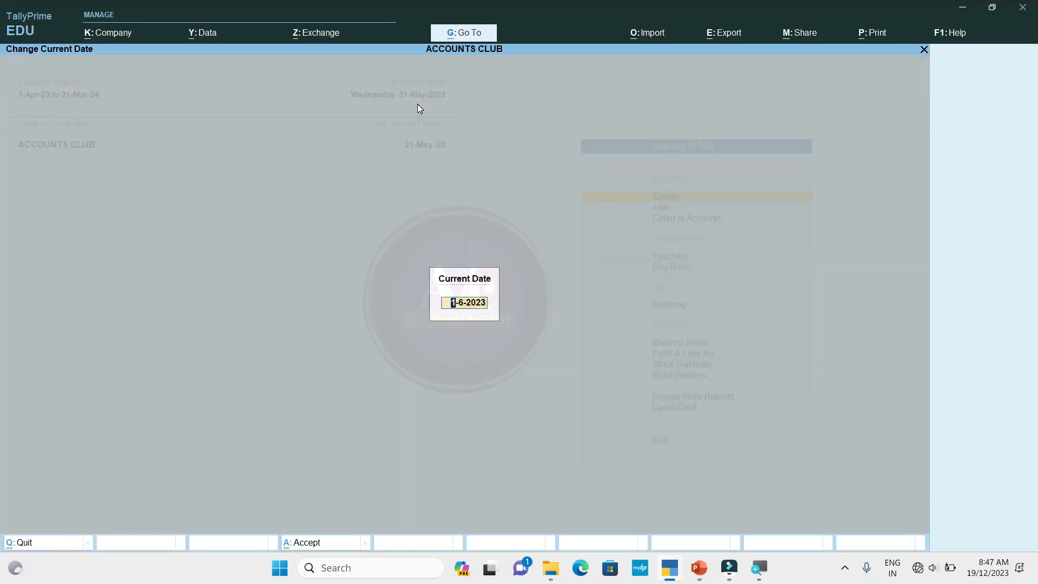
pyautogui.press('Return')
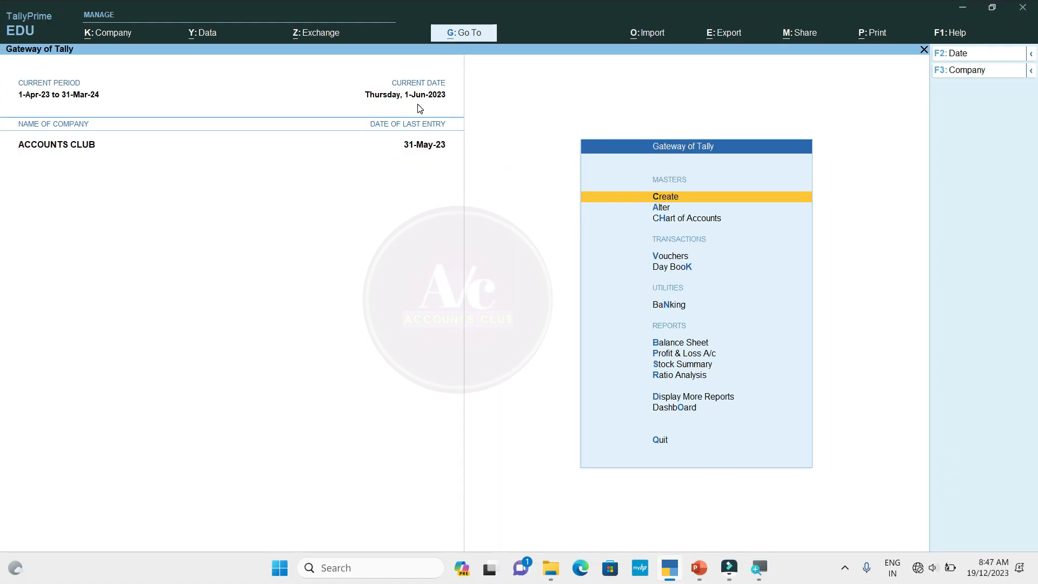
# Open a new payment voucher to check the date it uses, and leave it without entering anything
pyautogui.press('Down')
pyautogui.press('Down')
pyautogui.press('Down')
pyautogui.press('Down')
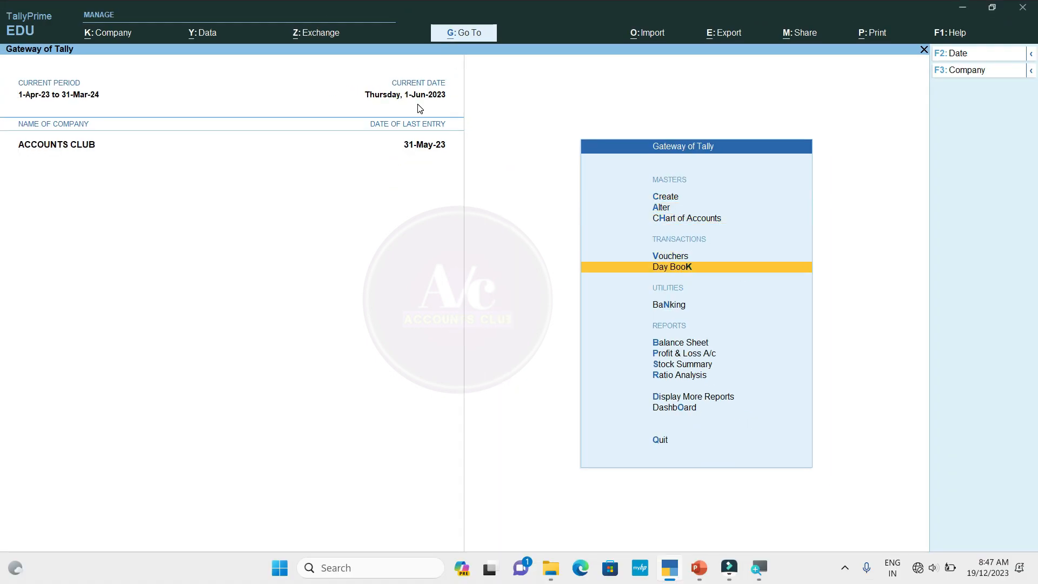
pyautogui.press('v')
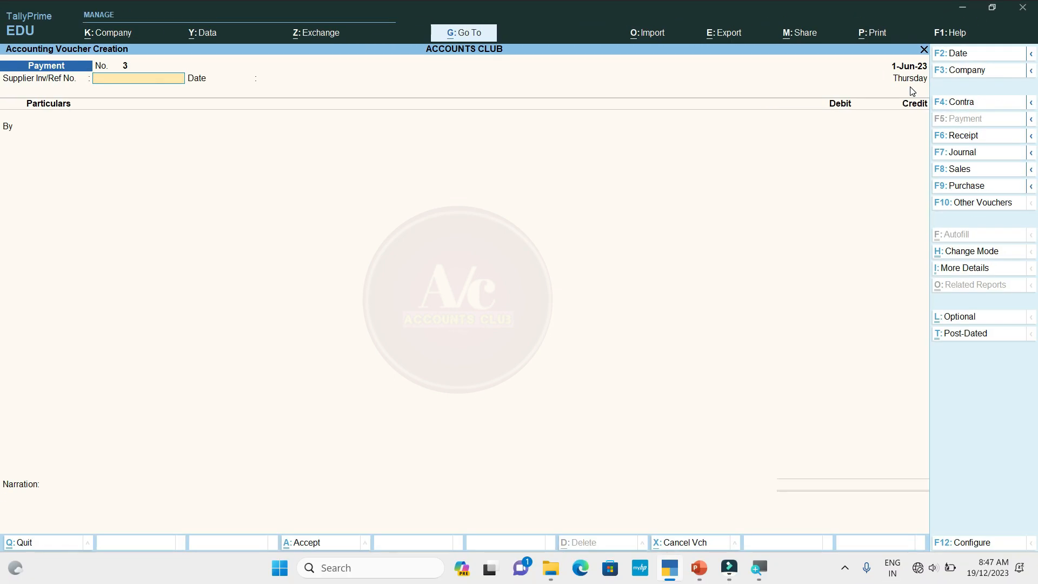
pyautogui.press('Escape')
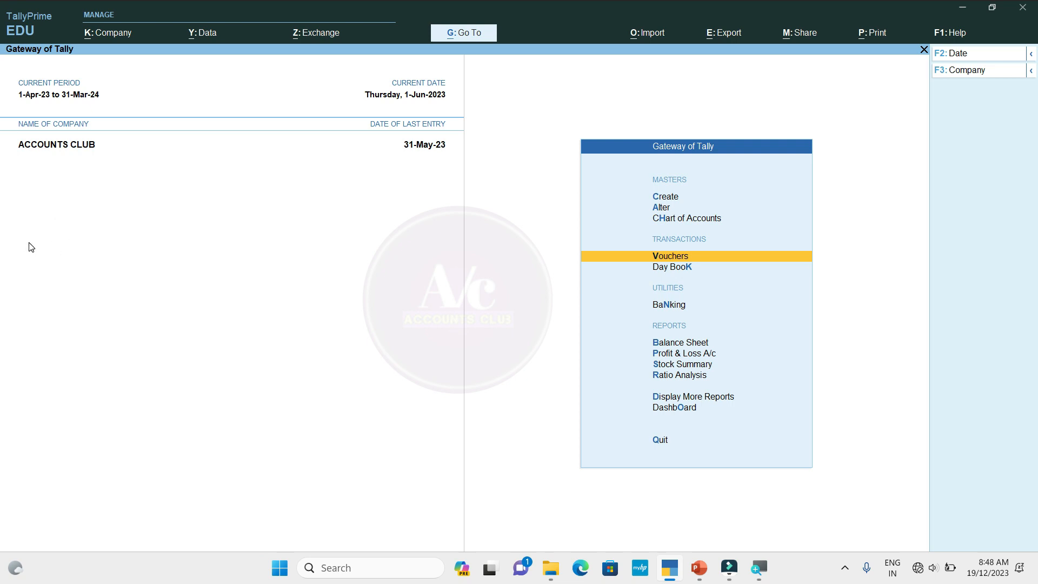
# Load the company Amit Mobile from the list of companies alongside the one already open
pyautogui.press('F3')
pyautogui.press('Up')
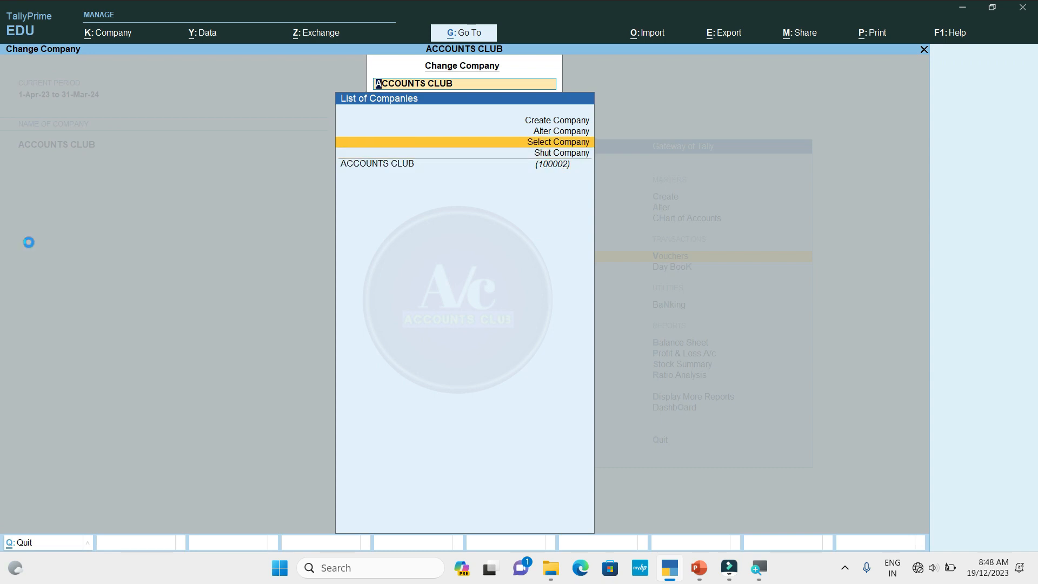
pyautogui.press('Return')
pyautogui.press('Down')
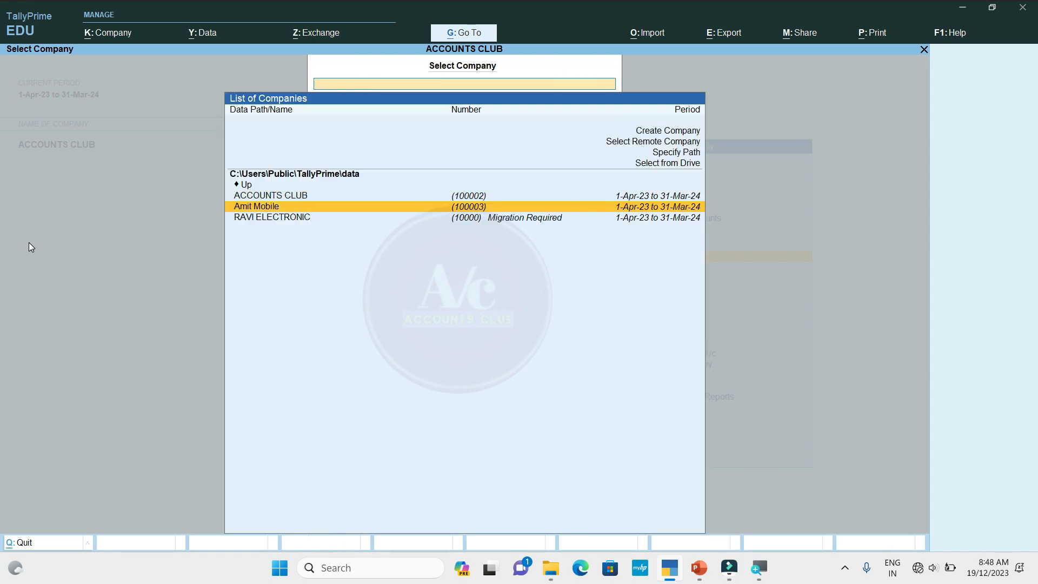
pyautogui.press('Return')
pyautogui.press('Up')
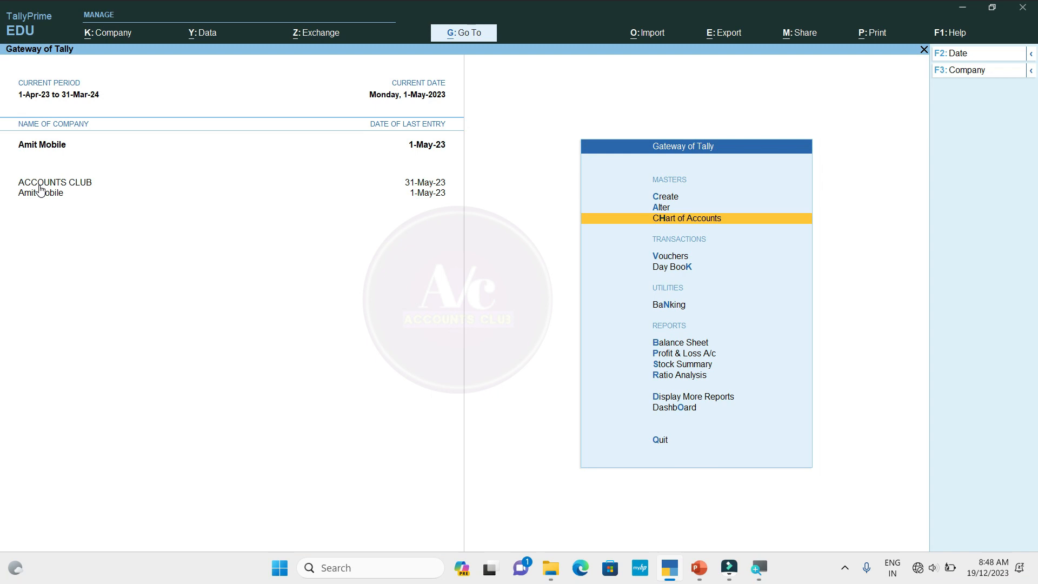
# Make ACCOUNTS CLUB the active company again from the loaded companies
pyautogui.click(40, 188)
pyautogui.press('Up')
pyautogui.press('Return')
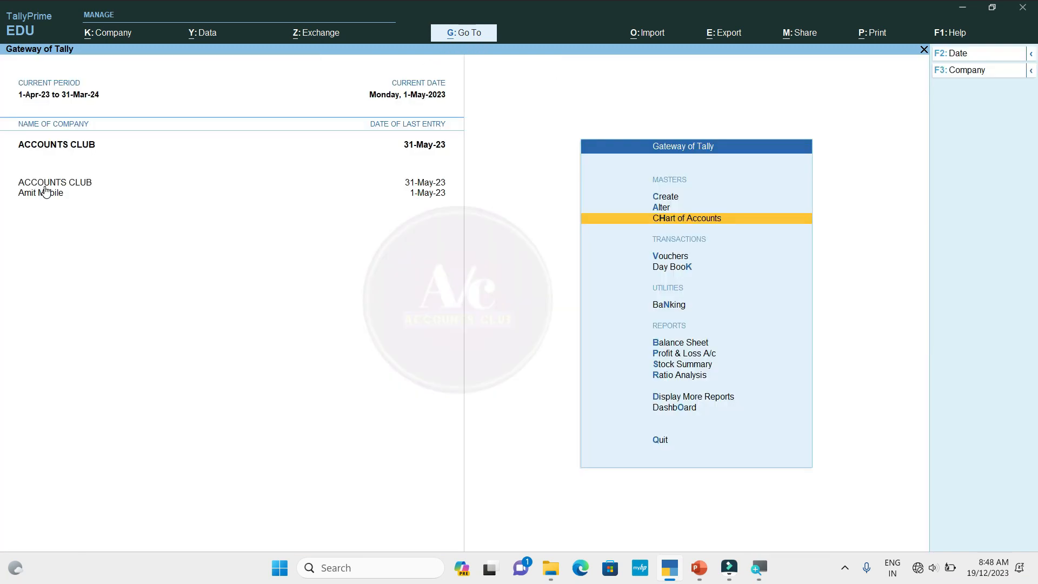